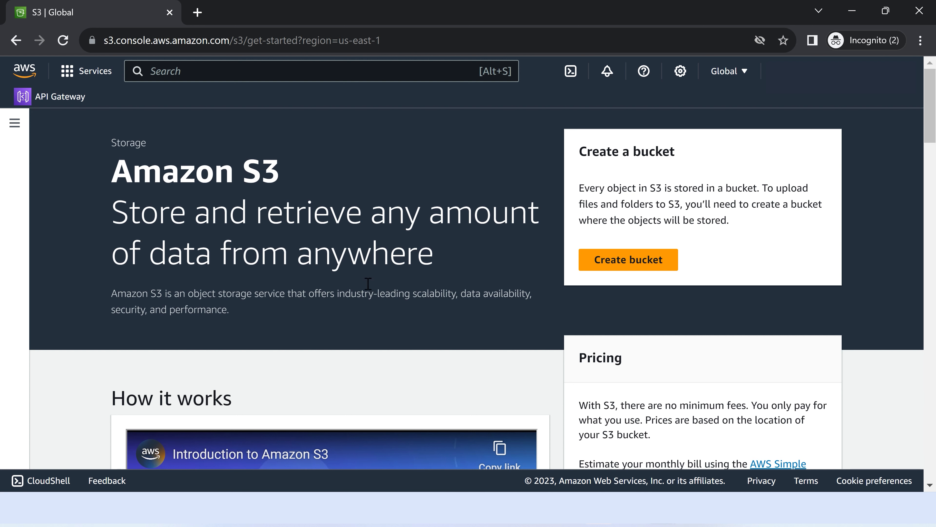
Step: Start creating a new S3 bucket and name it koficloud.com
{"action": "left_click_drag", "start_coordinate": [596, 151], "coordinate": [661, 152]}
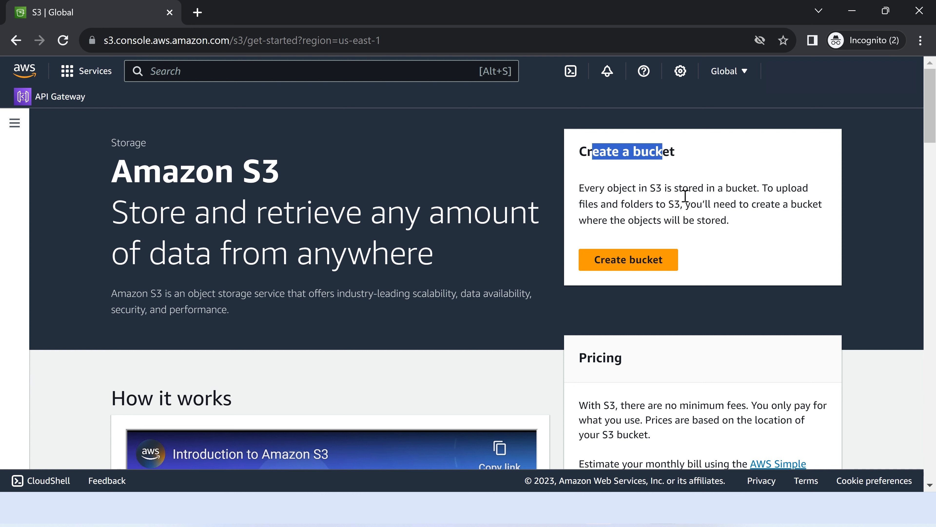
{"action": "left_click", "coordinate": [743, 204]}
{"action": "left_click", "coordinate": [629, 263]}
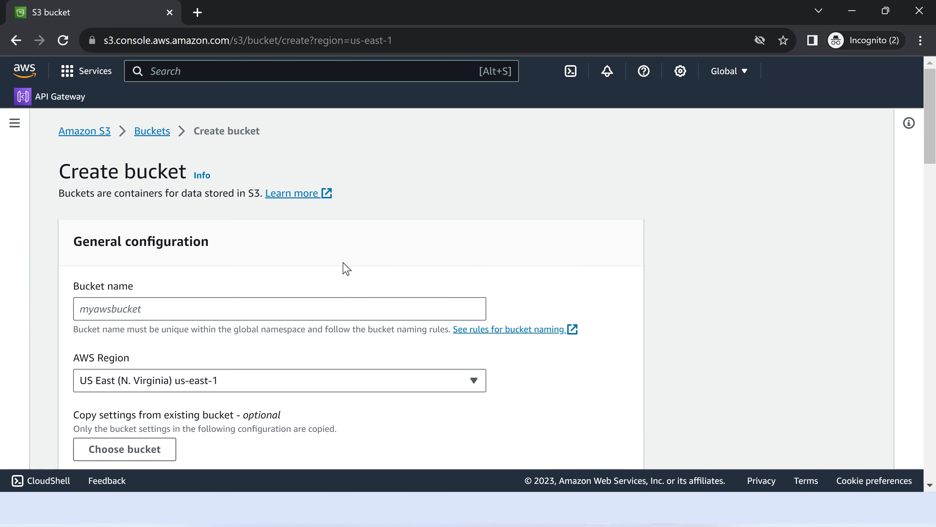
{"action": "scroll", "coordinate": [345, 267], "scroll_direction": "down", "scroll_amount": 2}
{"action": "left_click", "coordinate": [160, 235]}
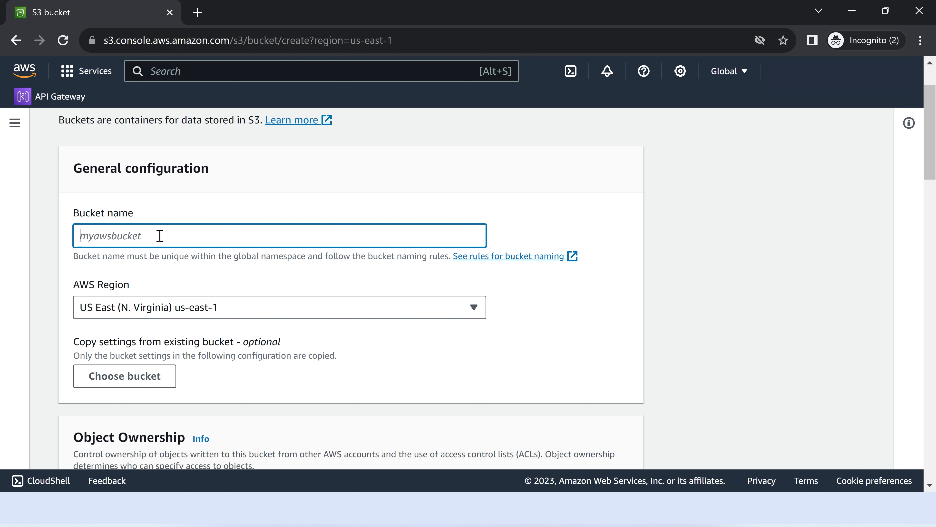
{"action": "type", "text": "koficloud.com"}
Step: Turn off Block all public access for the bucket and acknowledge that its objects might become public
{"action": "scroll", "coordinate": [94, 315], "scroll_direction": "down", "scroll_amount": 5}
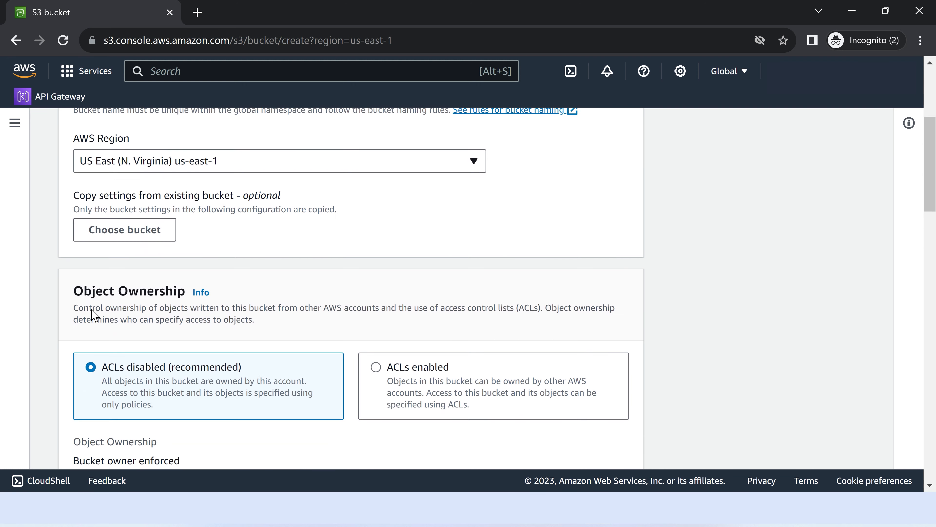
{"action": "scroll", "coordinate": [93, 309], "scroll_direction": "down", "scroll_amount": 4}
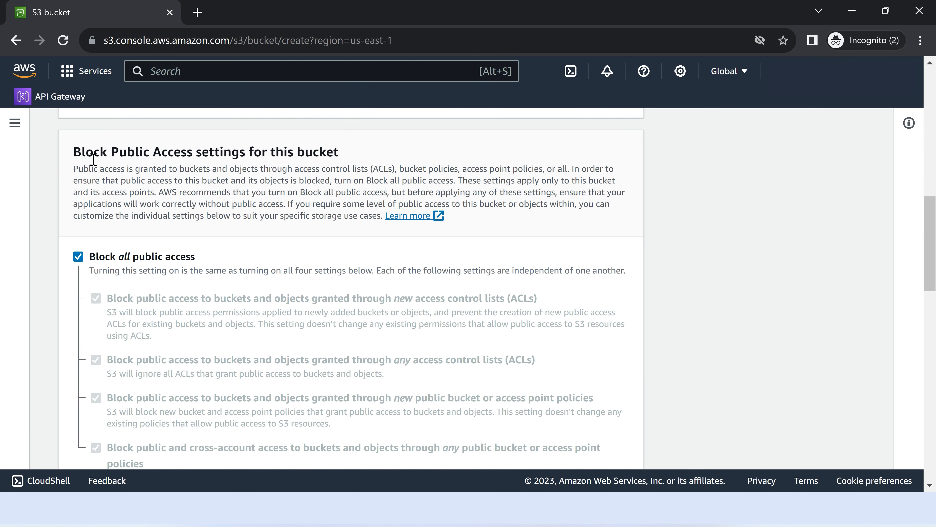
{"action": "left_click_drag", "start_coordinate": [81, 151], "coordinate": [155, 152]}
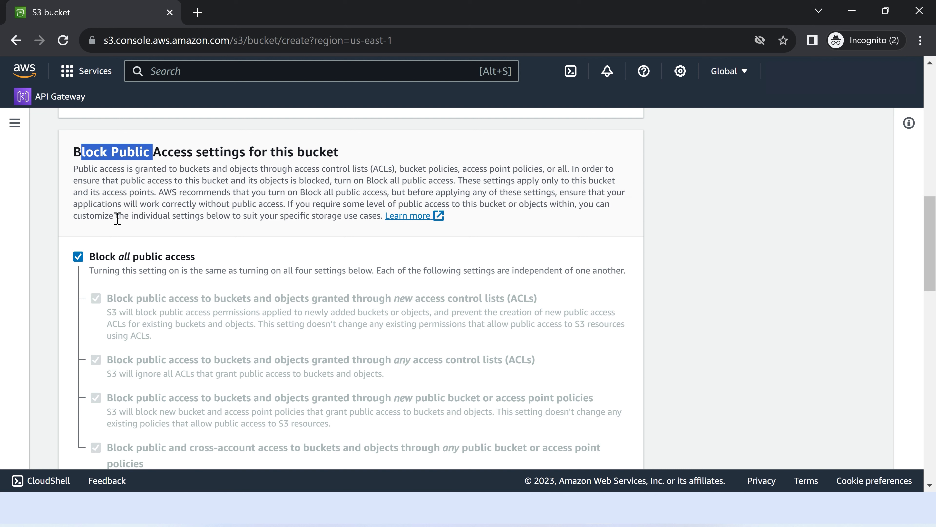
{"action": "left_click", "coordinate": [88, 258]}
{"action": "left_click_drag", "start_coordinate": [87, 257], "coordinate": [177, 257]}
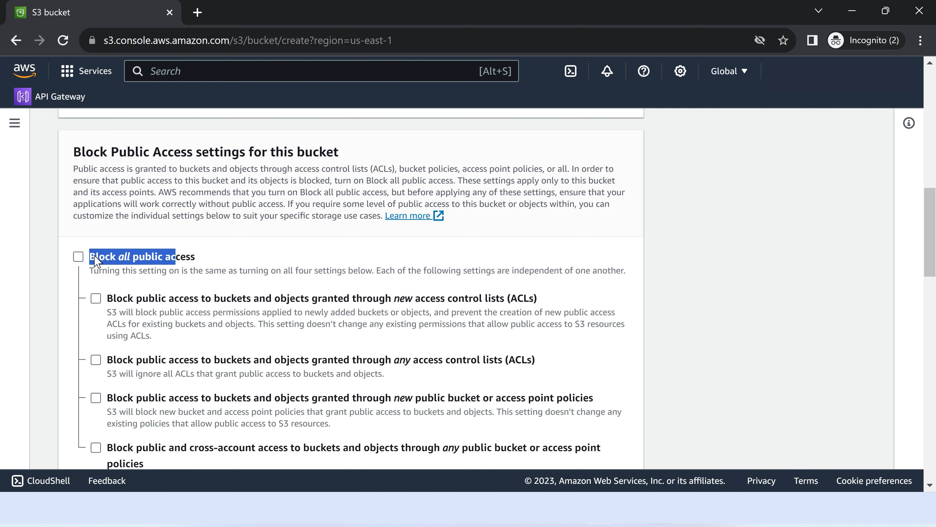
{"action": "left_click", "coordinate": [291, 250]}
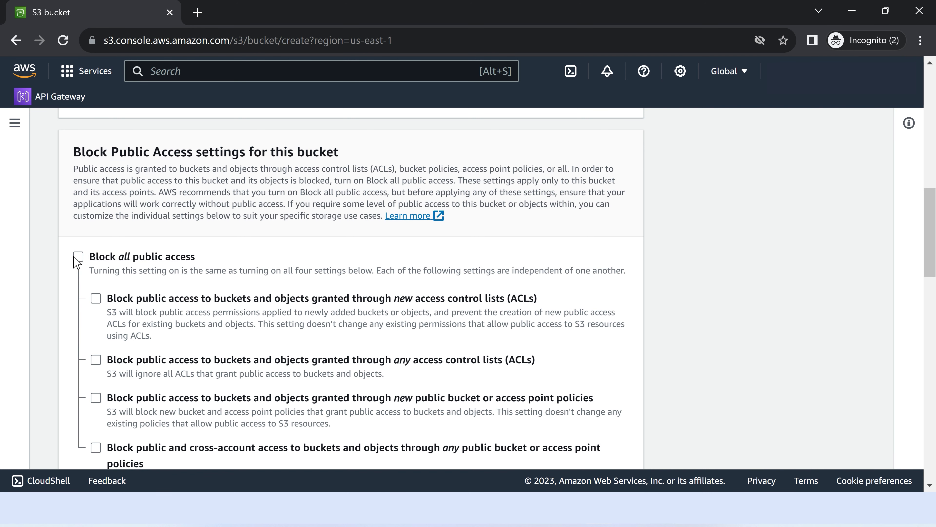
{"action": "scroll", "coordinate": [247, 284], "scroll_direction": "down", "scroll_amount": 5}
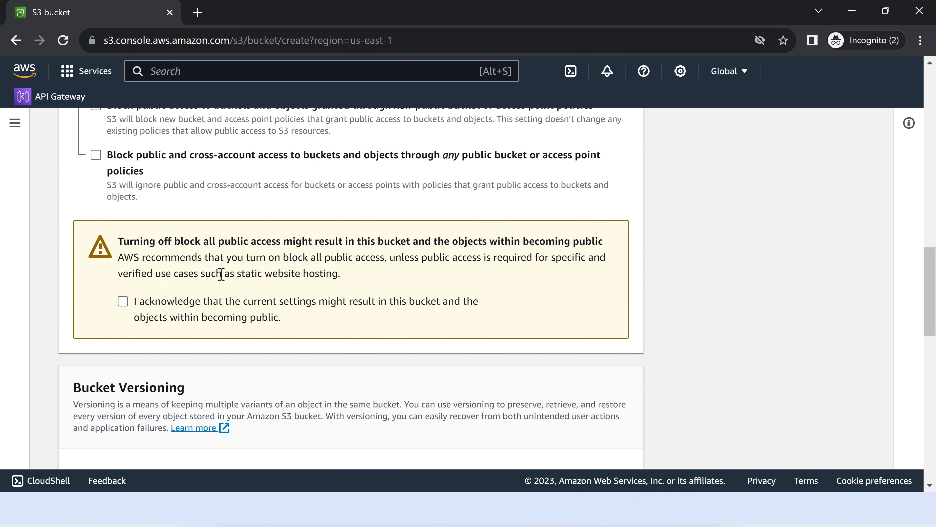
{"action": "left_click", "coordinate": [121, 302]}
Step: Create the bucket with the remaining default settings and open koficloud.com from the bucket list
{"action": "scroll", "coordinate": [125, 304], "scroll_direction": "down", "scroll_amount": 12}
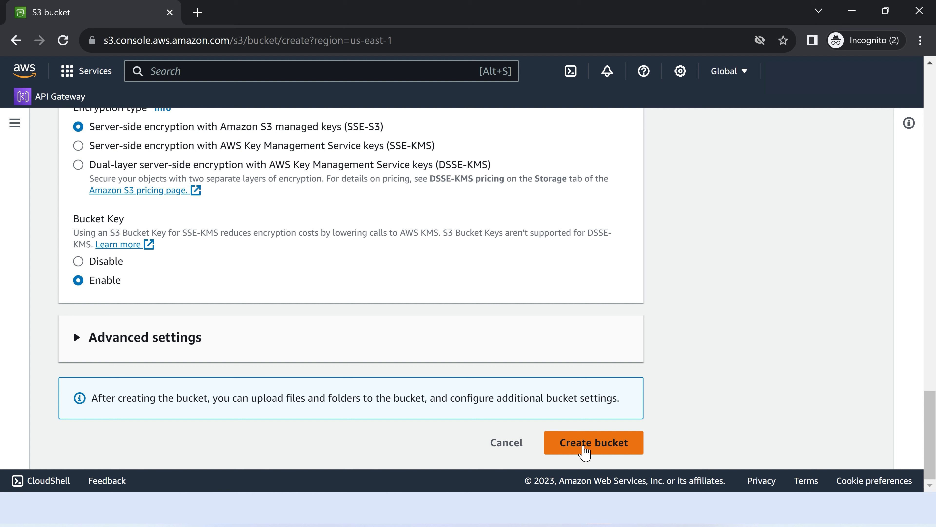
{"action": "left_click", "coordinate": [584, 449]}
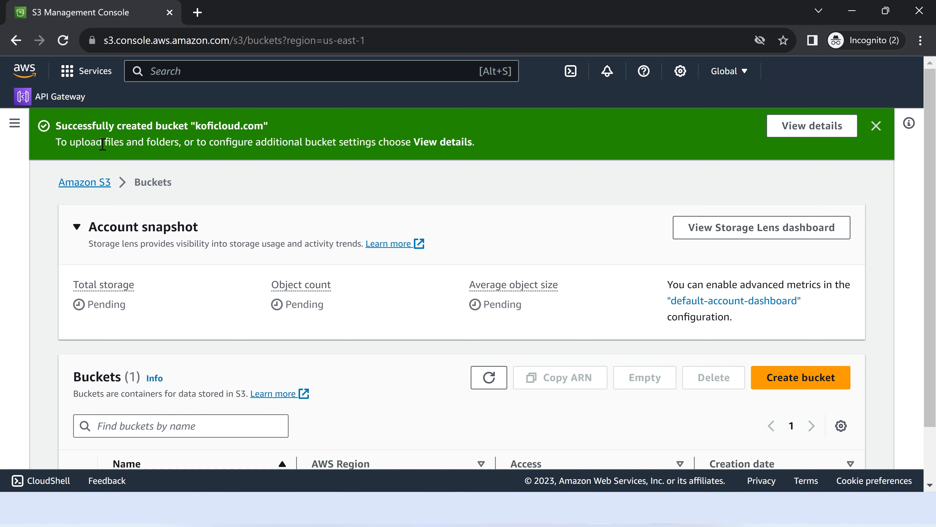
{"action": "scroll", "coordinate": [192, 362], "scroll_direction": "down", "scroll_amount": 2}
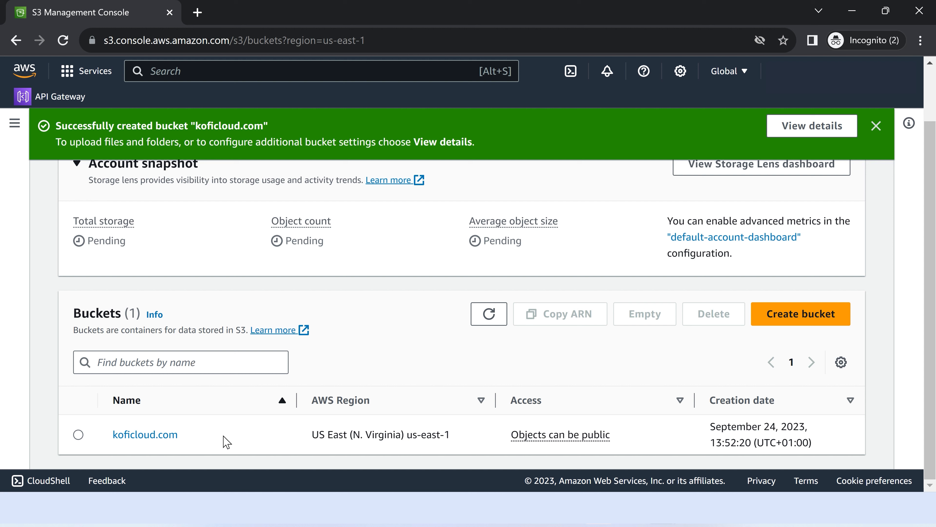
{"action": "left_click", "coordinate": [146, 435]}
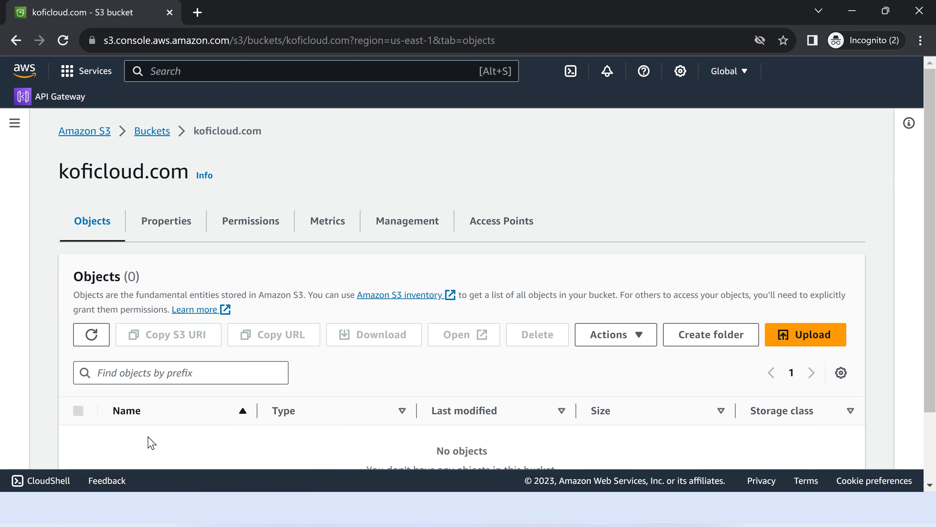
Step: Start adding files to an upload for the bucket and browse to the html folder inside Downloads' html-20230923T184941Z-001 folder
{"action": "scroll", "coordinate": [578, 320], "scroll_direction": "down", "scroll_amount": 2}
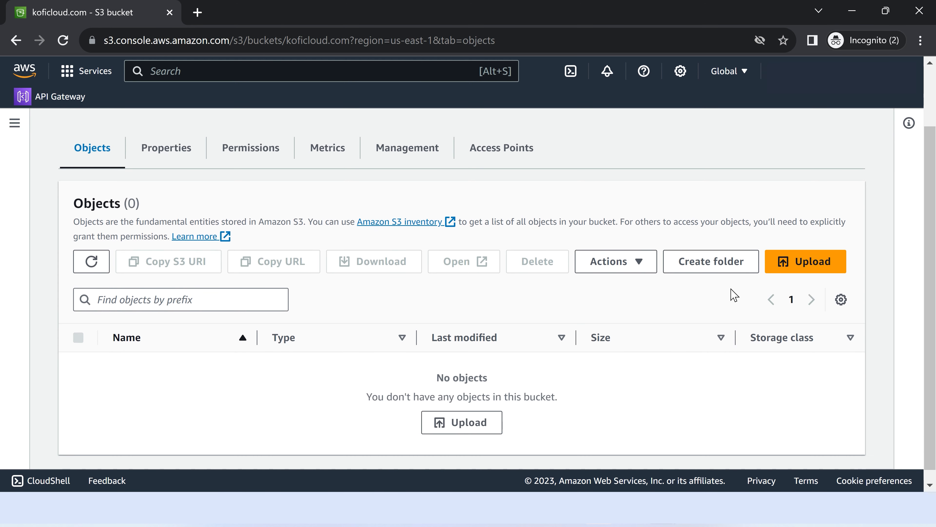
{"action": "left_click", "coordinate": [798, 263]}
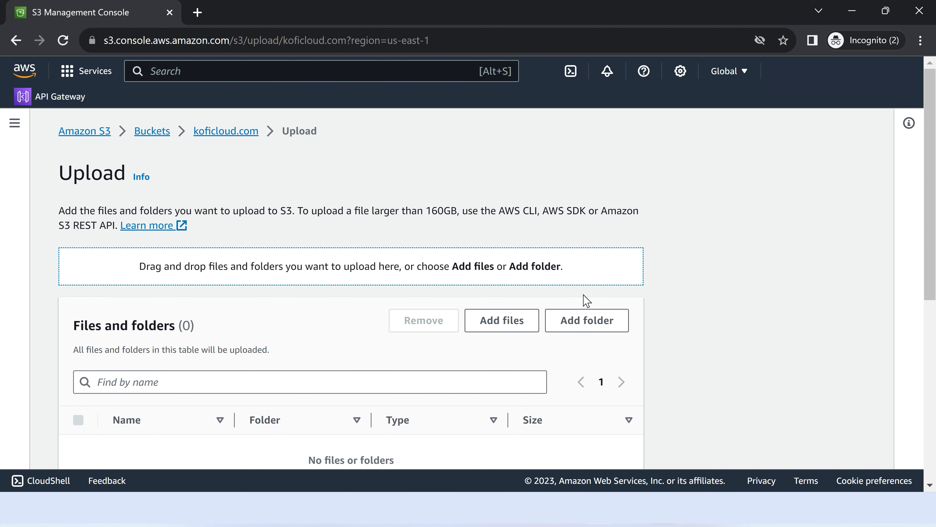
{"action": "left_click", "coordinate": [494, 321]}
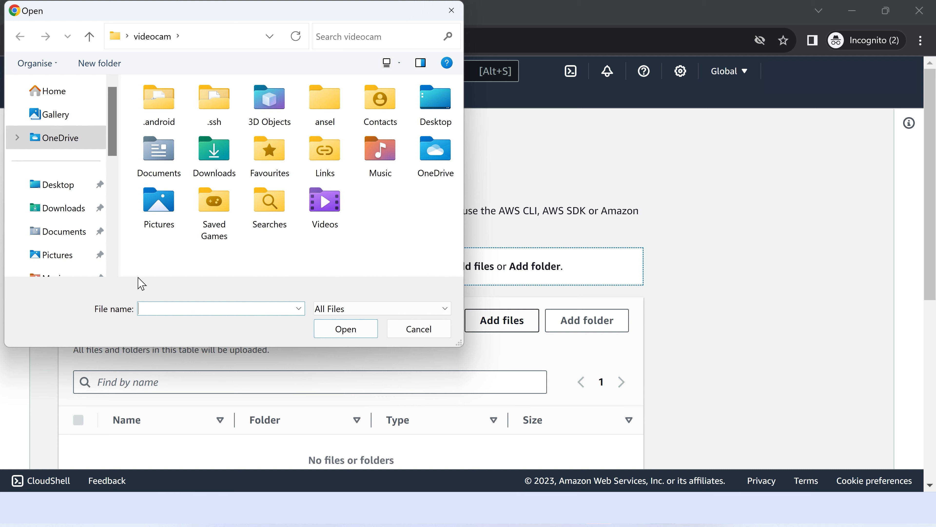
{"action": "left_click", "coordinate": [62, 209]}
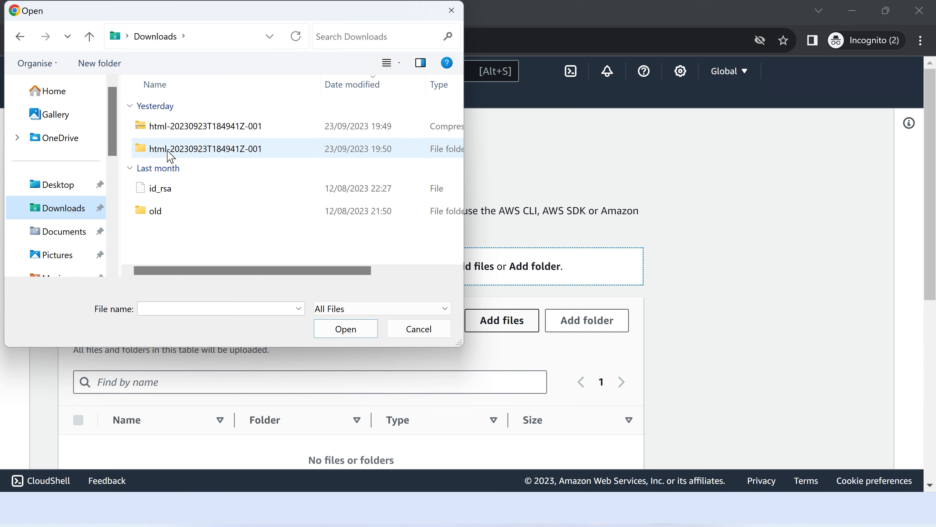
{"action": "left_click", "coordinate": [171, 157]}
{"action": "double_click", "coordinate": [170, 157]}
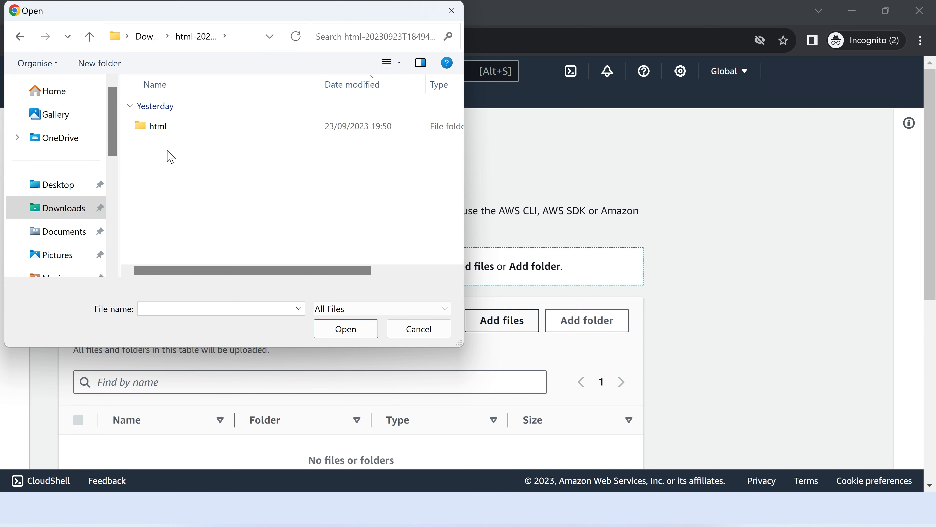
{"action": "double_click", "coordinate": [157, 132]}
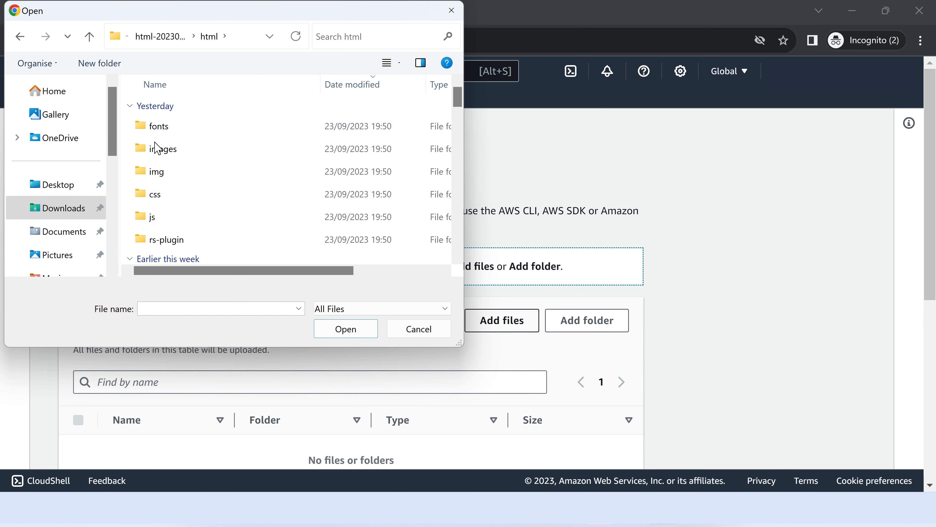
Step: Add the range of HTML files from pricing_table through index_full_nav_1 to the upload list
{"action": "scroll", "coordinate": [199, 209], "scroll_direction": "down", "scroll_amount": 15}
{"action": "scroll", "coordinate": [201, 213], "scroll_direction": "up", "scroll_amount": 10}
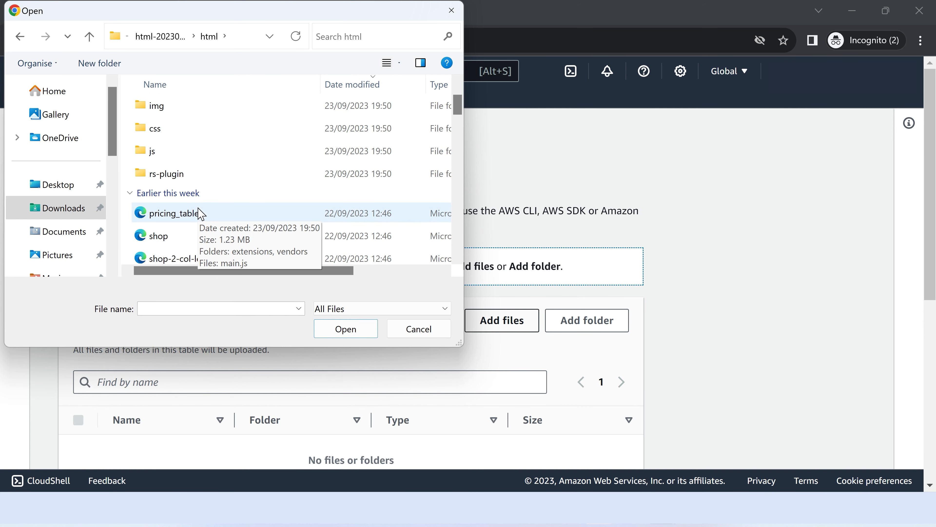
{"action": "scroll", "coordinate": [201, 214], "scroll_direction": "down", "scroll_amount": 2}
{"action": "scroll", "coordinate": [201, 214], "scroll_direction": "up", "scroll_amount": 2}
{"action": "scroll", "coordinate": [201, 213], "scroll_direction": "down", "scroll_amount": 2}
{"action": "left_click", "coordinate": [174, 167]}
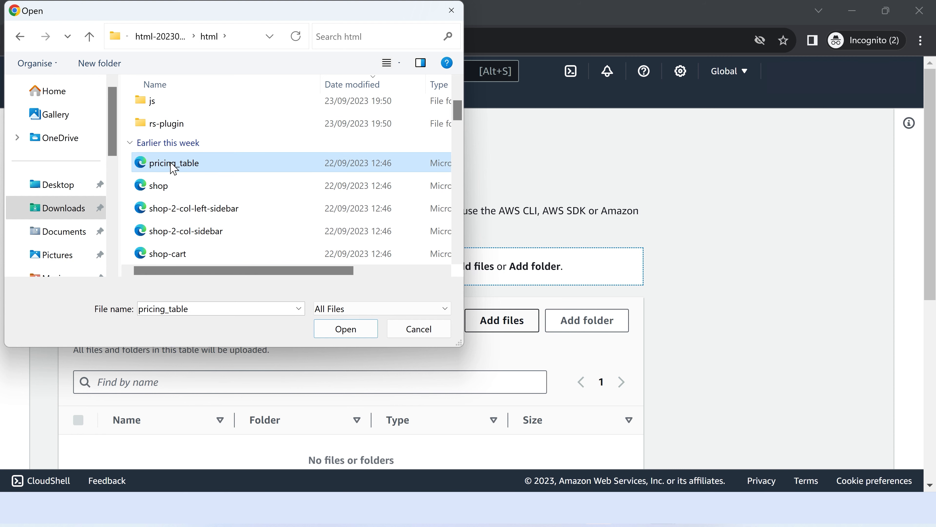
{"action": "left_click_drag", "start_coordinate": [459, 111], "coordinate": [460, 265]}
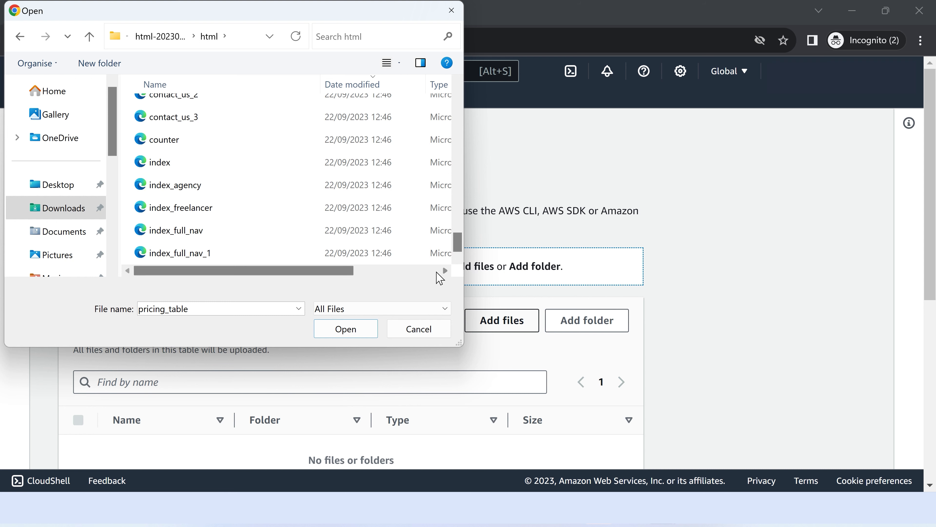
{"action": "left_click", "coordinate": [166, 254], "text": "shift"}
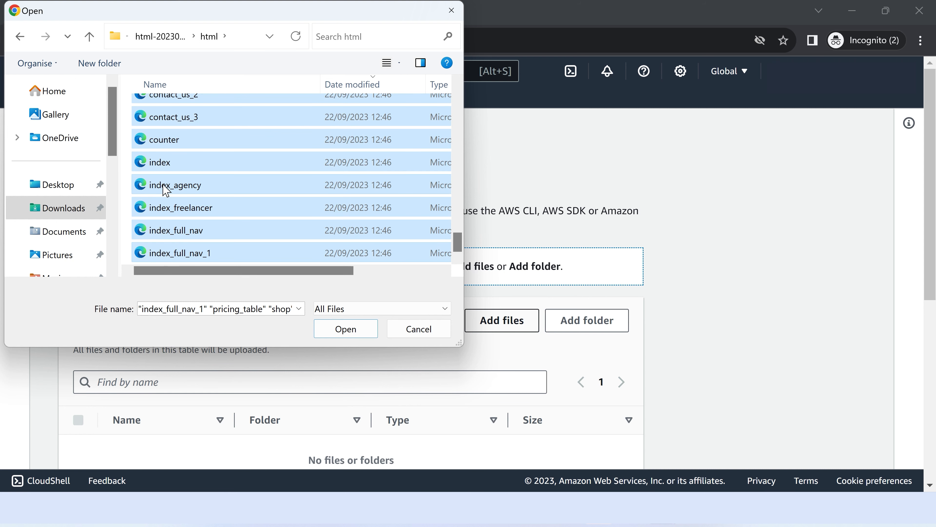
{"action": "left_click", "coordinate": [345, 328]}
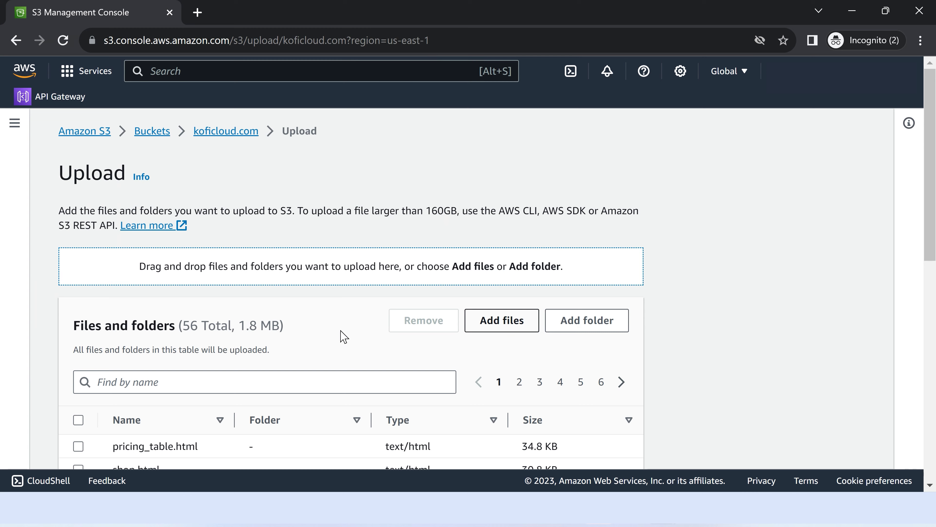
Step: Add the fonts folder from the html directory to the upload list and allow its files to be uploaded
{"action": "scroll", "coordinate": [268, 372], "scroll_direction": "down", "scroll_amount": 10}
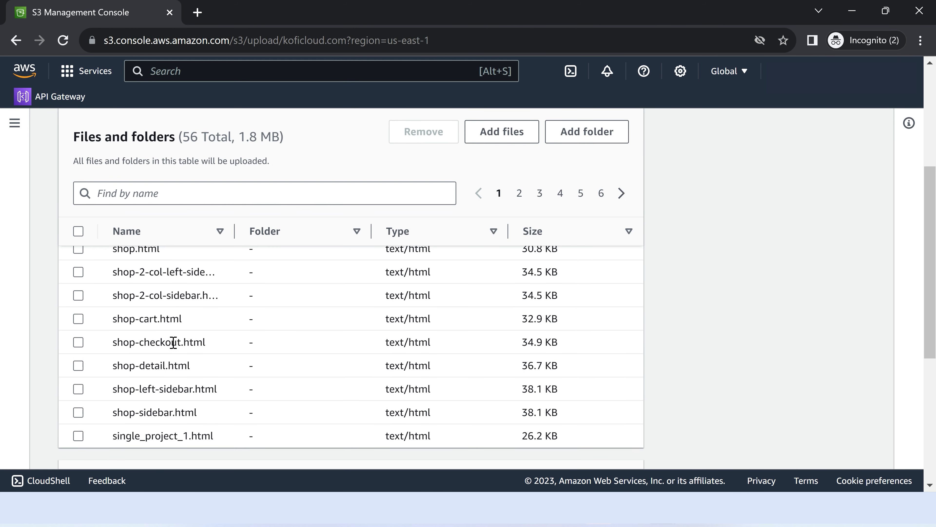
{"action": "scroll", "coordinate": [174, 342], "scroll_direction": "up", "scroll_amount": 6}
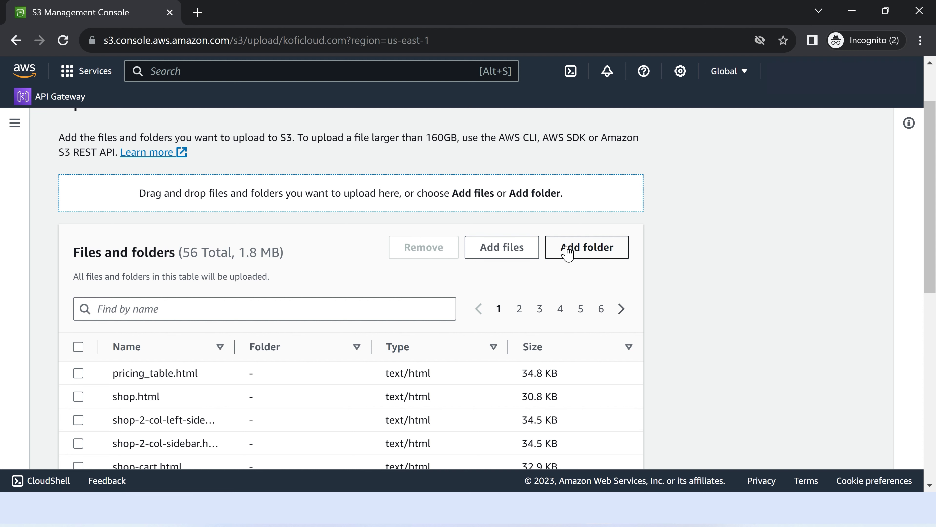
{"action": "left_click", "coordinate": [589, 251]}
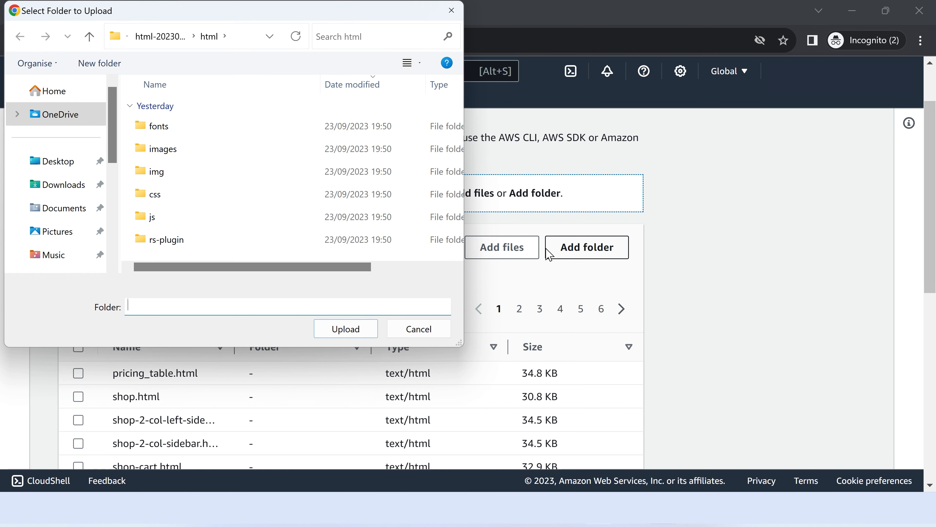
{"action": "left_click", "coordinate": [161, 128]}
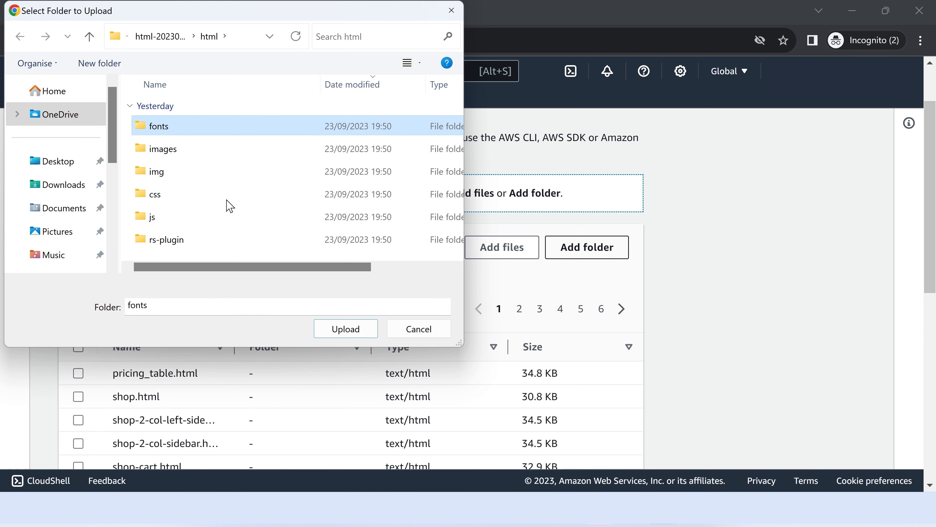
{"action": "left_click", "coordinate": [339, 332]}
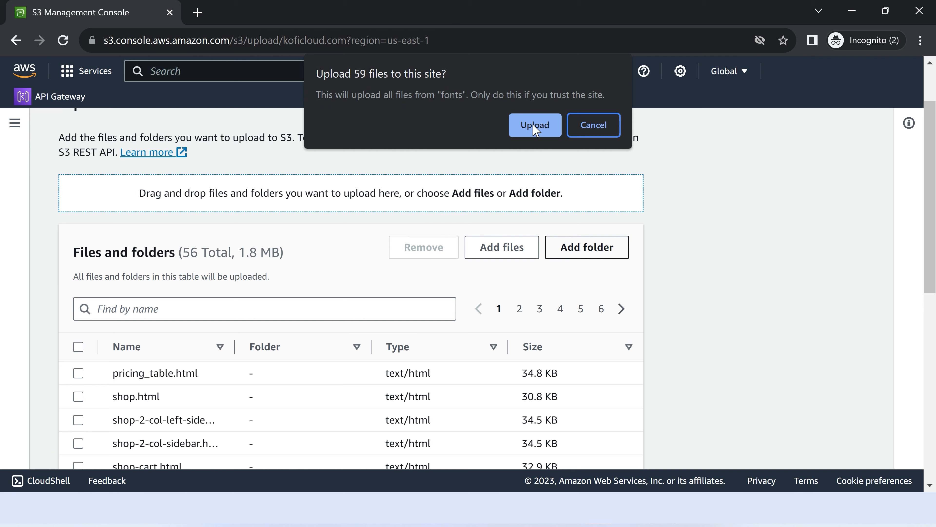
{"action": "left_click", "coordinate": [532, 122]}
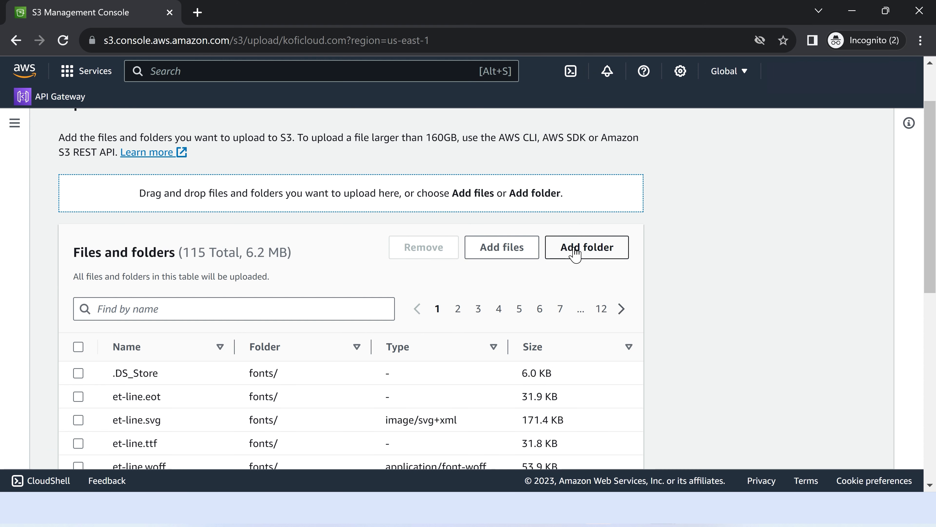
Step: Add the images folder from the html directory to the upload list and allow its files to be uploaded
{"action": "left_click", "coordinate": [575, 252]}
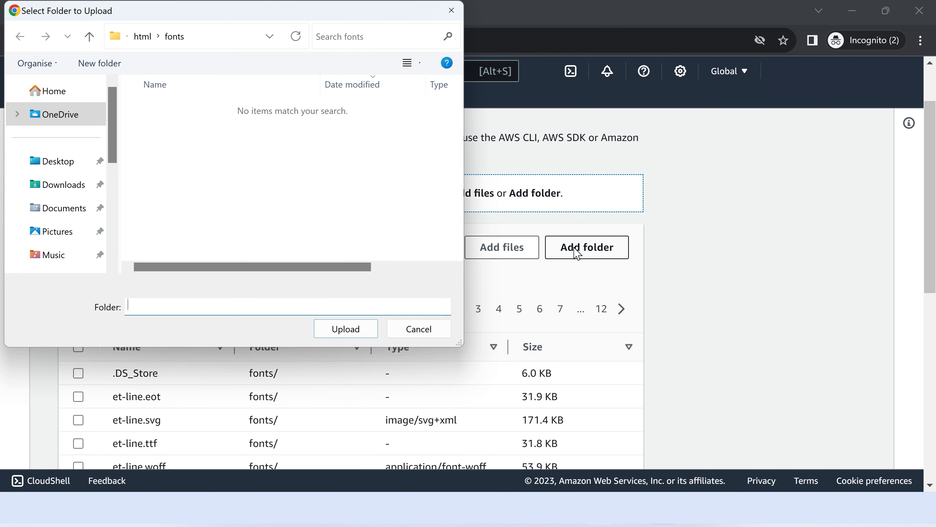
{"action": "left_click", "coordinate": [143, 36]}
{"action": "left_click", "coordinate": [164, 155]}
{"action": "left_click", "coordinate": [339, 330]}
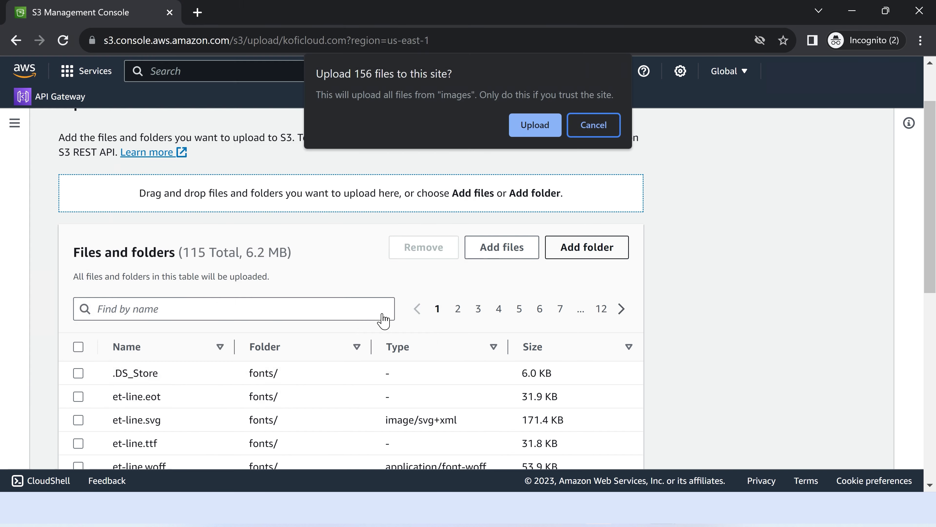
{"action": "left_click", "coordinate": [535, 125]}
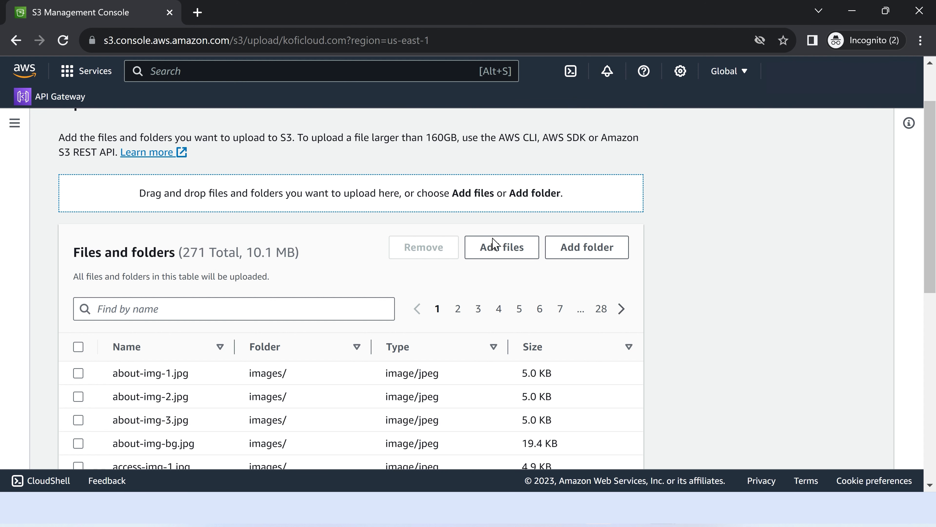
Step: Add the img folder from the html directory to the upload list and allow its files to be uploaded
{"action": "left_click", "coordinate": [581, 254]}
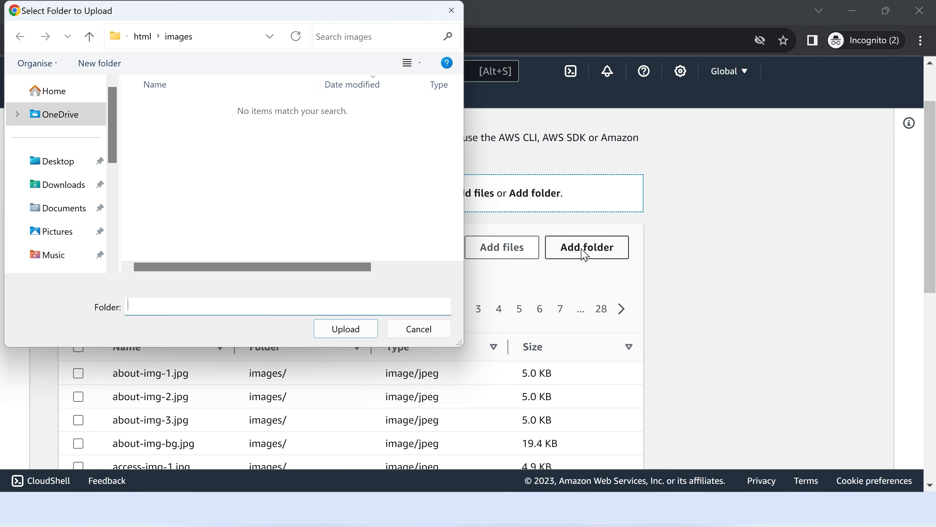
{"action": "left_click", "coordinate": [143, 37]}
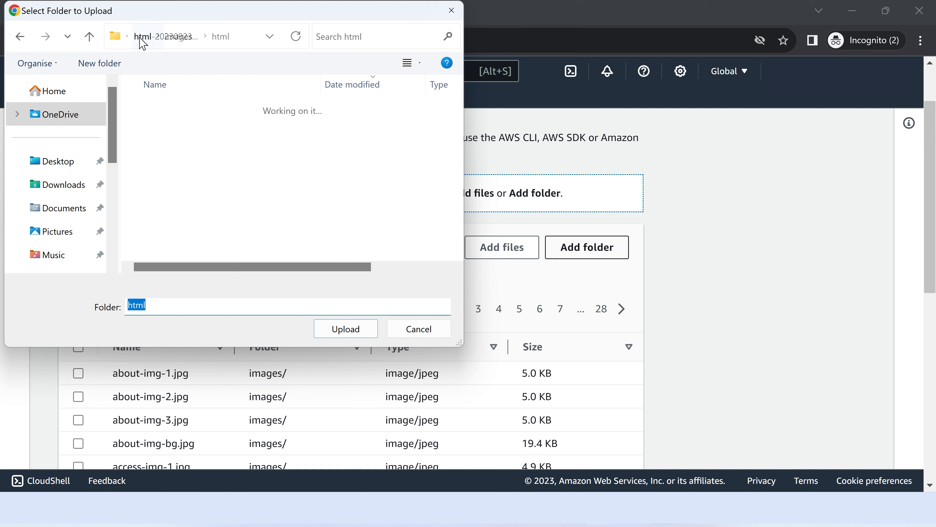
{"action": "left_click", "coordinate": [158, 176]}
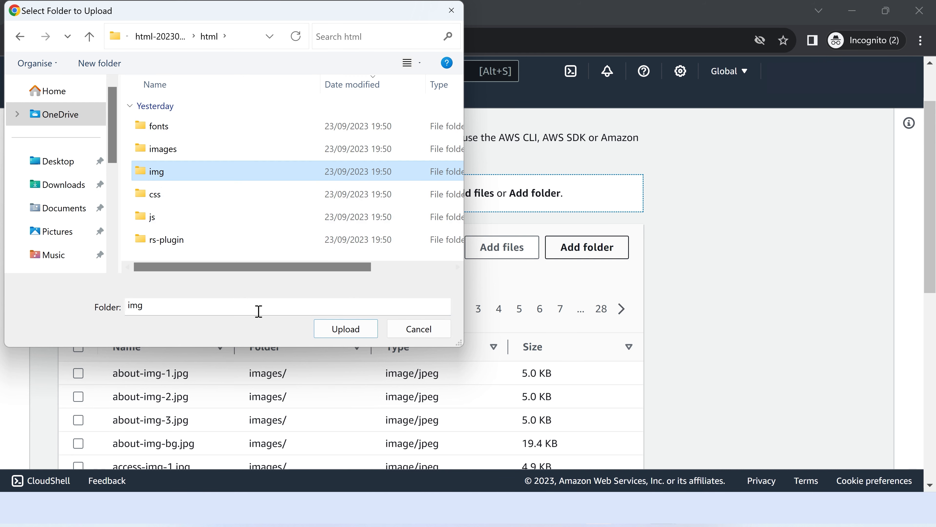
{"action": "left_click", "coordinate": [344, 330]}
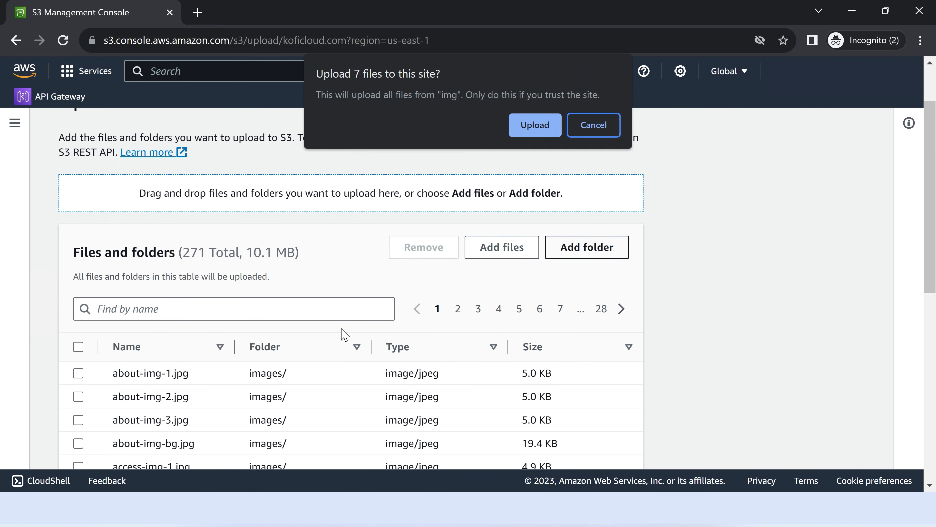
{"action": "left_click", "coordinate": [534, 121]}
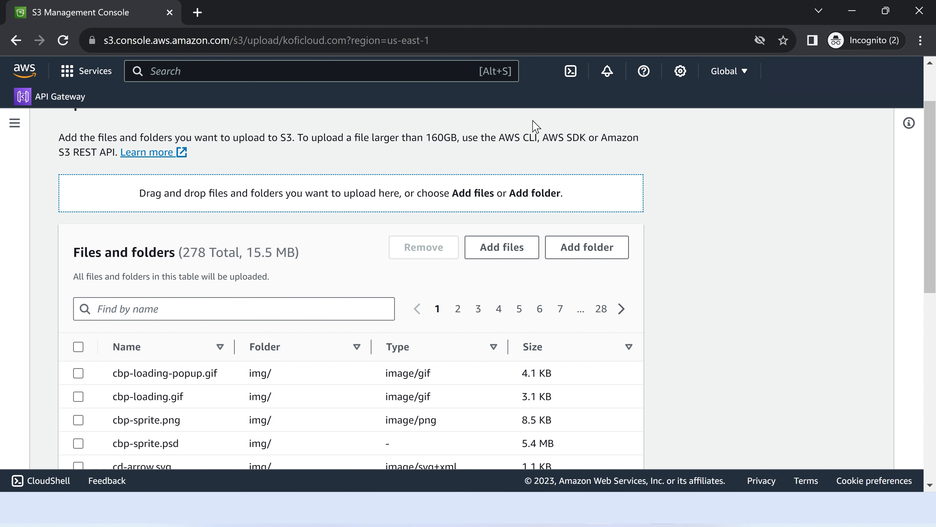
Step: Add the css folder from the html directory to the upload list and allow its files to be uploaded
{"action": "left_click", "coordinate": [576, 254]}
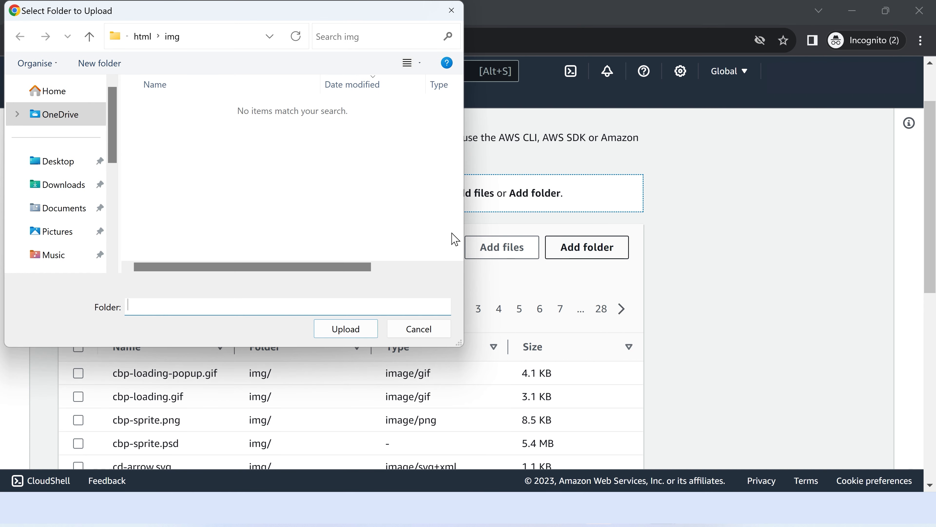
{"action": "left_click", "coordinate": [142, 37]}
{"action": "left_click", "coordinate": [156, 199]}
{"action": "left_click", "coordinate": [346, 328]}
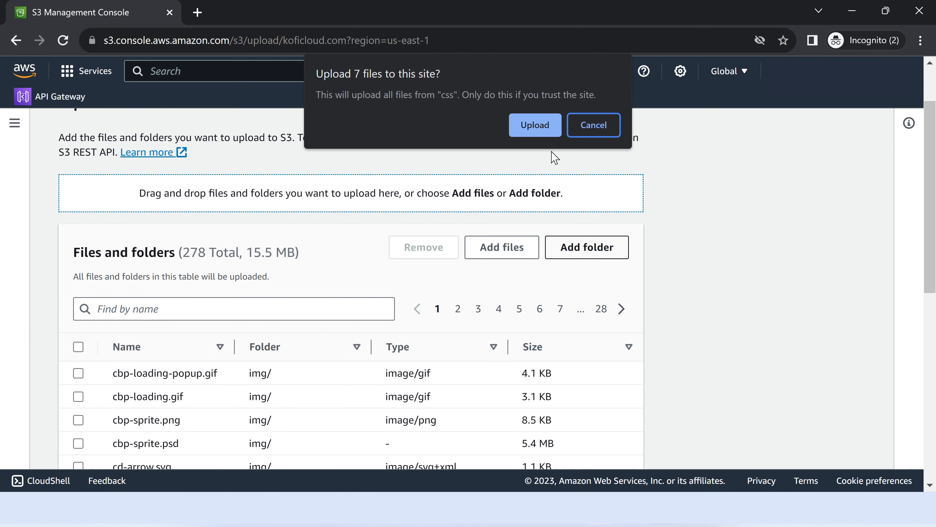
{"action": "left_click", "coordinate": [538, 125]}
Step: Add the js folder from the html directory to the upload list and allow its files to be uploaded
{"action": "left_click", "coordinate": [562, 249]}
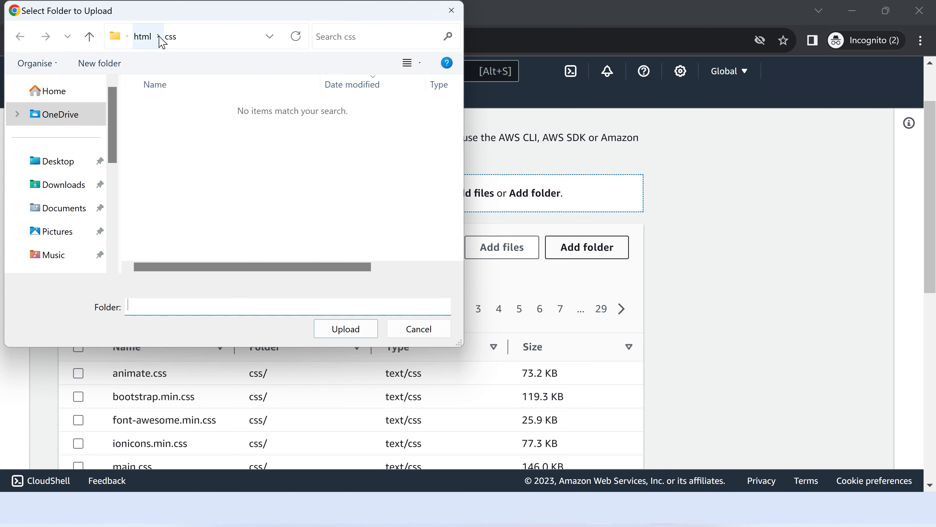
{"action": "left_click", "coordinate": [142, 37]}
{"action": "left_click", "coordinate": [153, 218]}
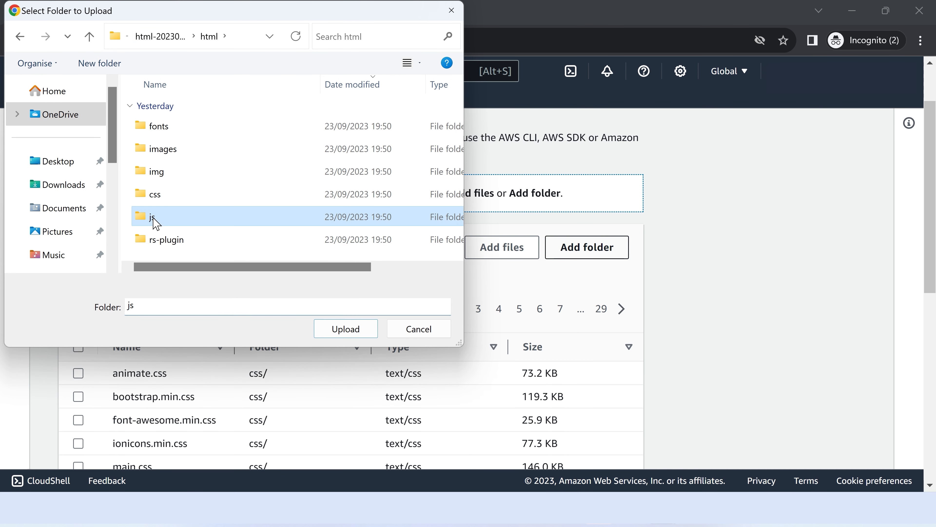
{"action": "left_click", "coordinate": [345, 329]}
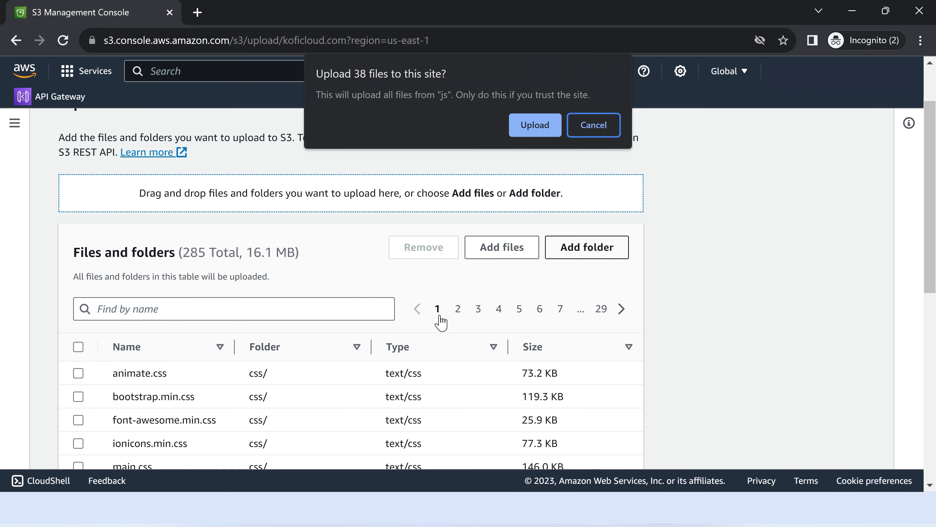
{"action": "left_click", "coordinate": [536, 134]}
Step: Add the rs-plugin folder from the html directory to the upload list and allow its files to be uploaded
{"action": "left_click", "coordinate": [583, 251]}
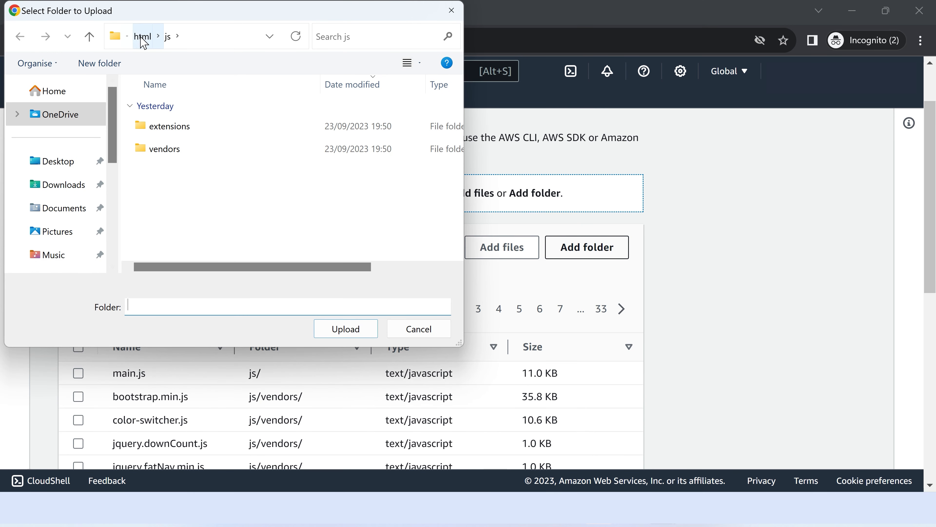
{"action": "left_click", "coordinate": [142, 36]}
{"action": "left_click", "coordinate": [166, 242]}
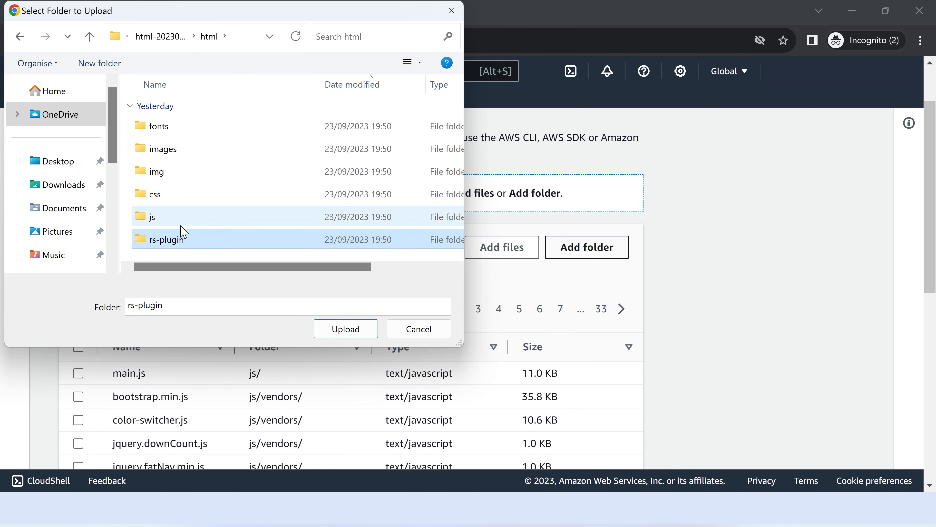
{"action": "left_click", "coordinate": [346, 329]}
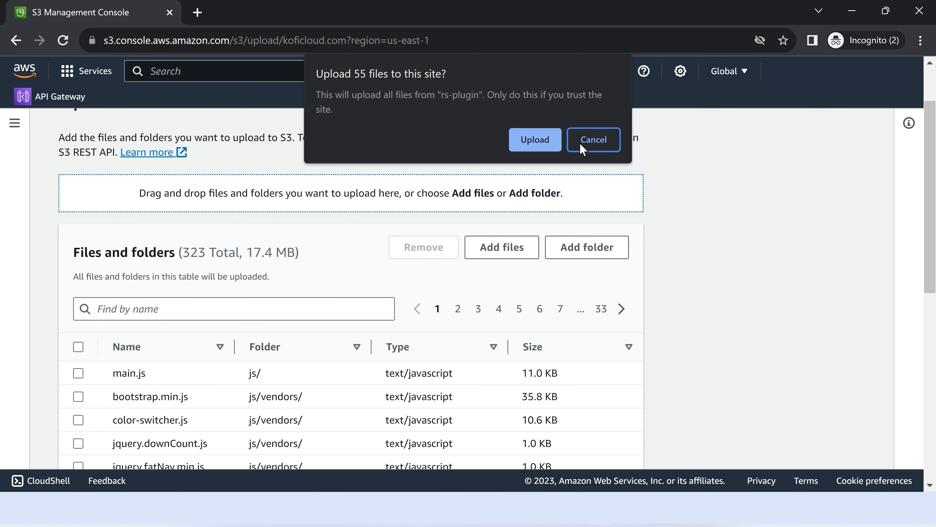
{"action": "left_click", "coordinate": [537, 137]}
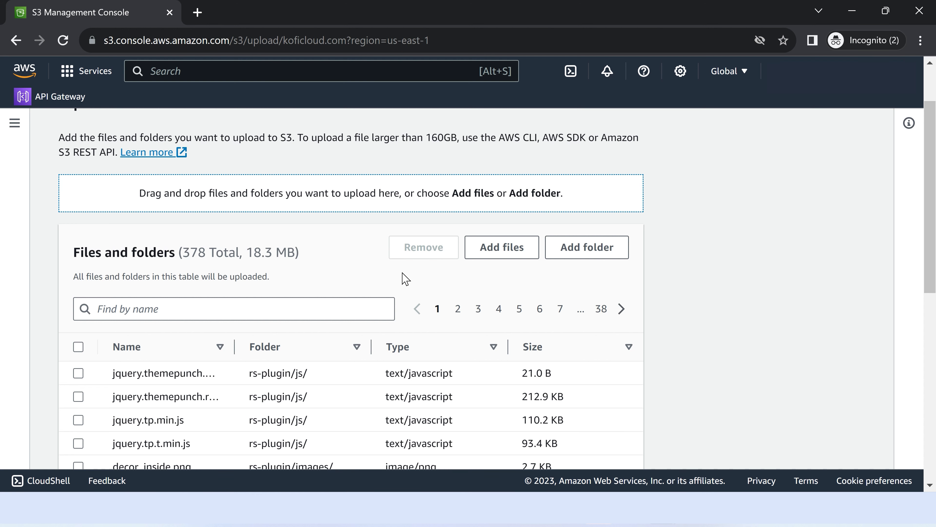
Step: Upload all listed files and folders to the koficloud.com bucket, then close the upload status and review the bucket's objects
{"action": "scroll", "coordinate": [453, 302], "scroll_direction": "down", "scroll_amount": 4}
{"action": "scroll", "coordinate": [451, 304], "scroll_direction": "down", "scroll_amount": 2}
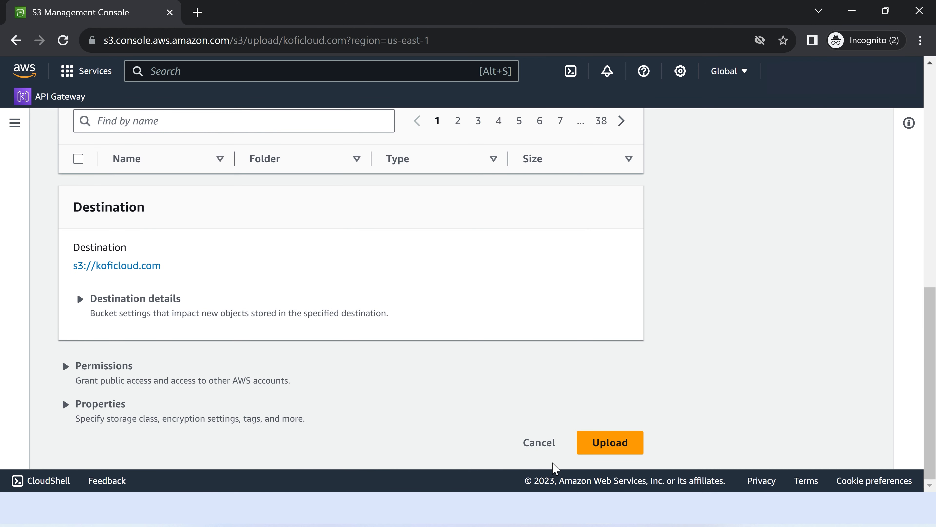
{"action": "left_click", "coordinate": [602, 447]}
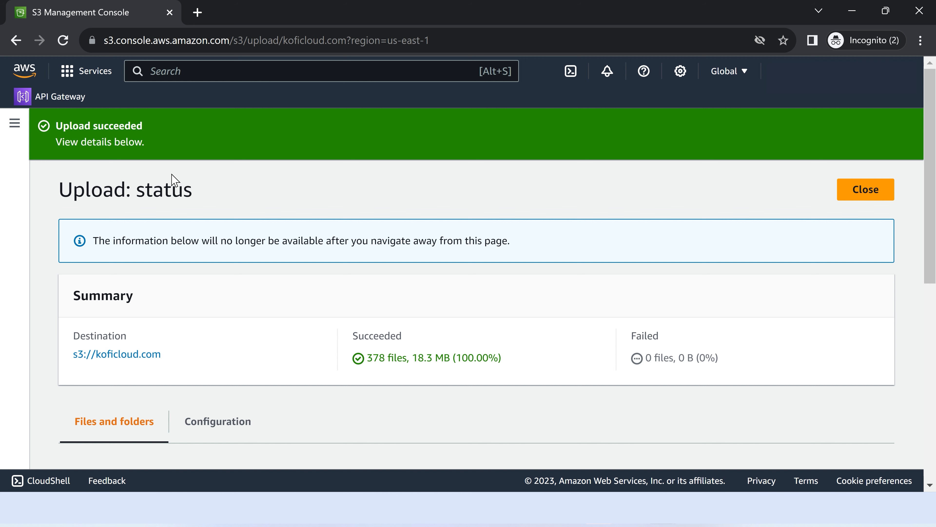
{"action": "scroll", "coordinate": [221, 308], "scroll_direction": "down", "scroll_amount": 5}
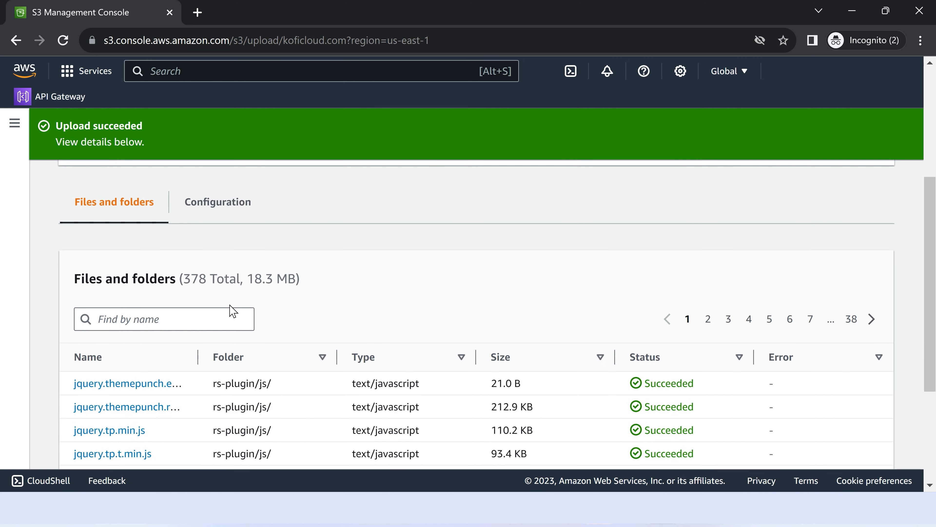
{"action": "scroll", "coordinate": [232, 311], "scroll_direction": "up", "scroll_amount": 5}
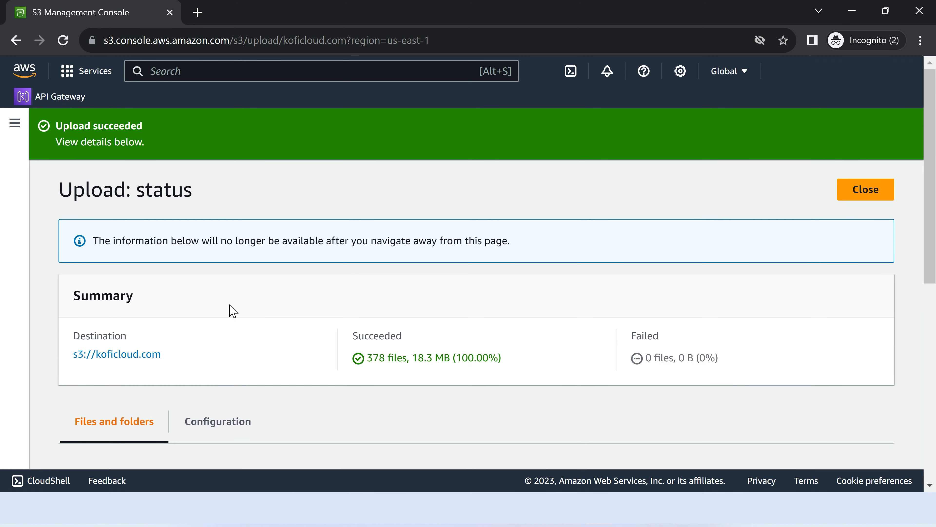
{"action": "left_click", "coordinate": [868, 194]}
{"action": "scroll", "coordinate": [271, 355], "scroll_direction": "down", "scroll_amount": 7}
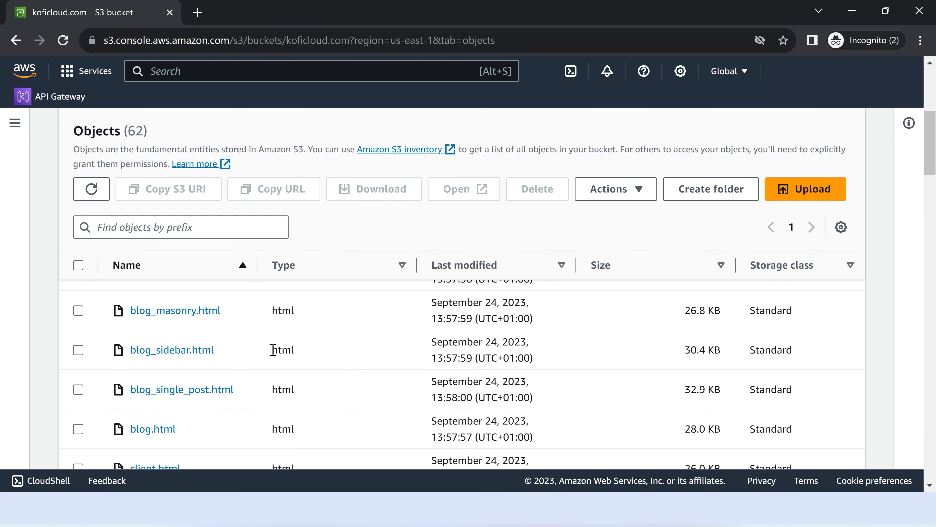
{"action": "scroll", "coordinate": [120, 369], "scroll_direction": "down", "scroll_amount": 12}
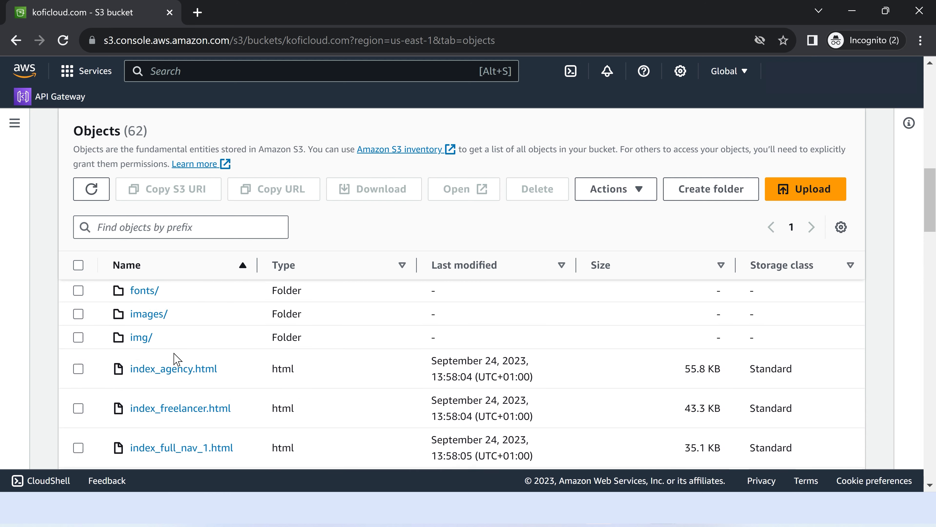
{"action": "scroll", "coordinate": [177, 359], "scroll_direction": "down", "scroll_amount": 10}
{"action": "scroll", "coordinate": [166, 225], "scroll_direction": "up", "scroll_amount": 15}
Step: Open the static website hosting settings in the koficloud.com bucket's properties for editing
{"action": "left_click", "coordinate": [166, 221]}
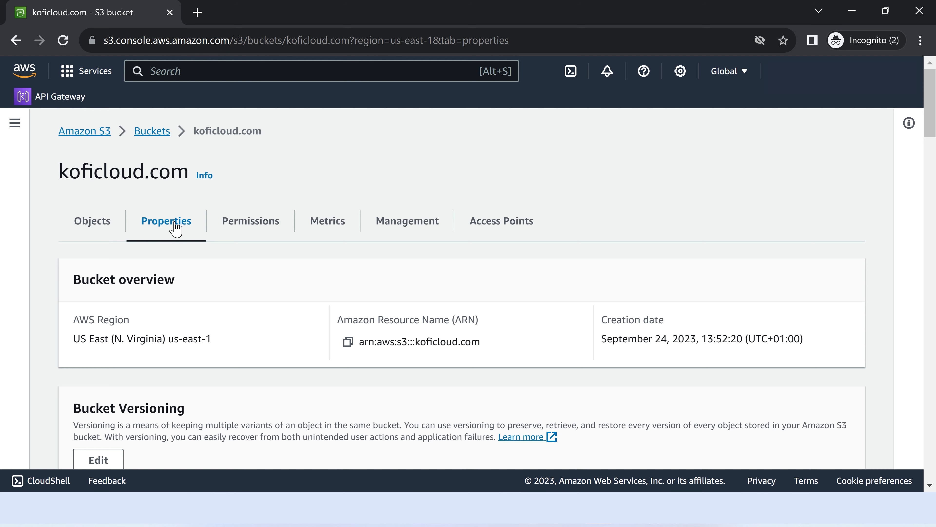
{"action": "scroll", "coordinate": [229, 295], "scroll_direction": "down", "scroll_amount": 8}
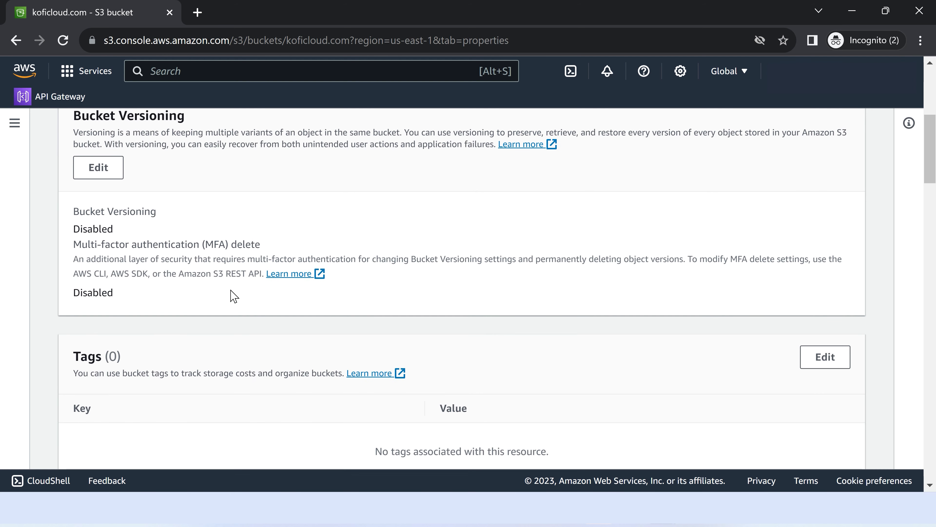
{"action": "scroll", "coordinate": [232, 295], "scroll_direction": "down", "scroll_amount": 8}
{"action": "scroll", "coordinate": [232, 295], "scroll_direction": "up", "scroll_amount": 5}
{"action": "scroll", "coordinate": [221, 291], "scroll_direction": "down", "scroll_amount": 8}
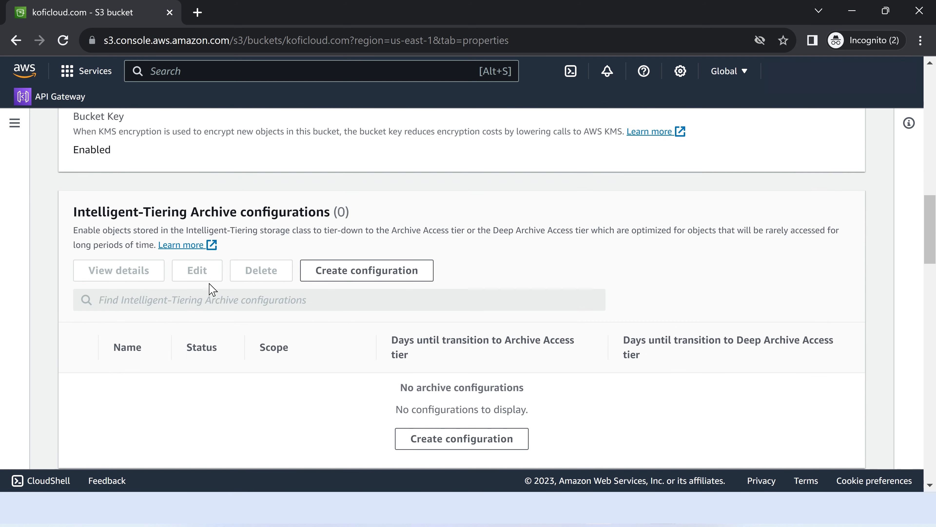
{"action": "scroll", "coordinate": [212, 290], "scroll_direction": "down", "scroll_amount": 10}
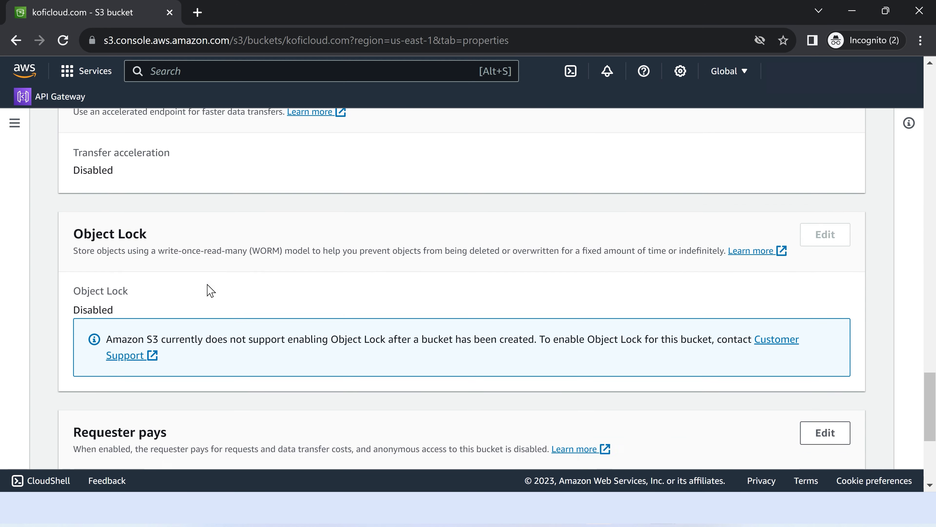
{"action": "scroll", "coordinate": [210, 290], "scroll_direction": "down", "scroll_amount": 5}
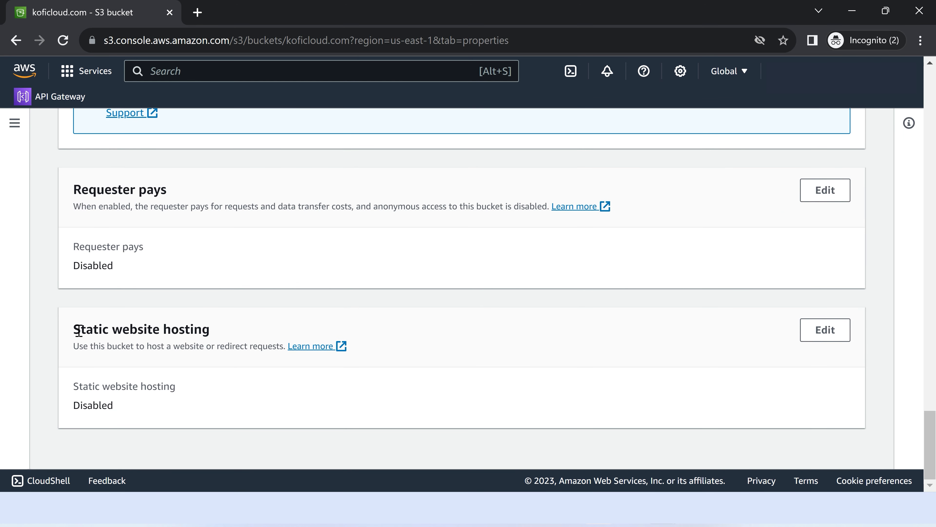
{"action": "left_click_drag", "start_coordinate": [79, 330], "coordinate": [191, 329]}
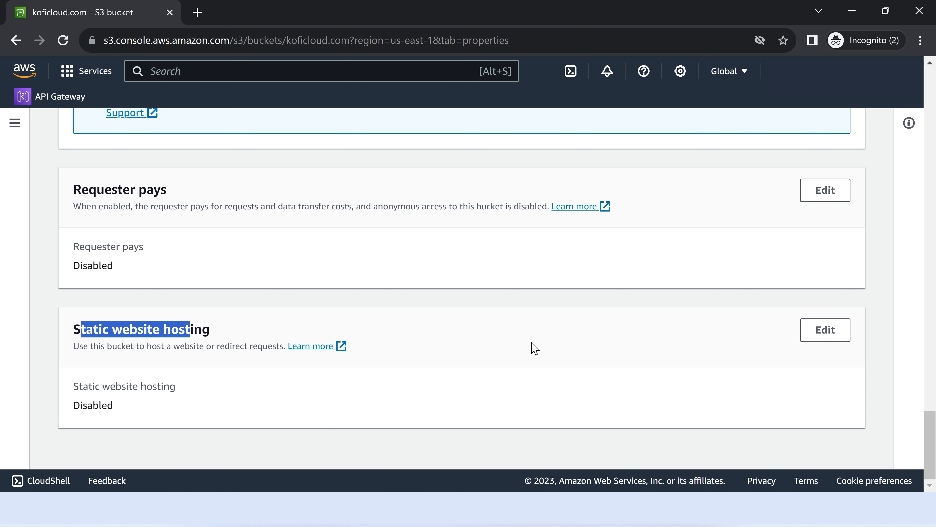
{"action": "left_click", "coordinate": [829, 336]}
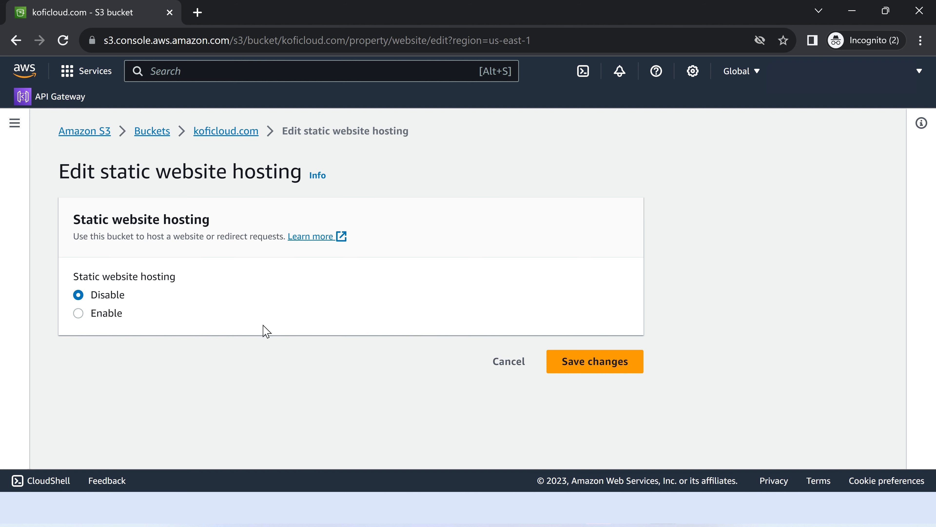
Step: Enable static website hosting for the bucket with index.html as the index document and save the changes
{"action": "left_click", "coordinate": [78, 313]}
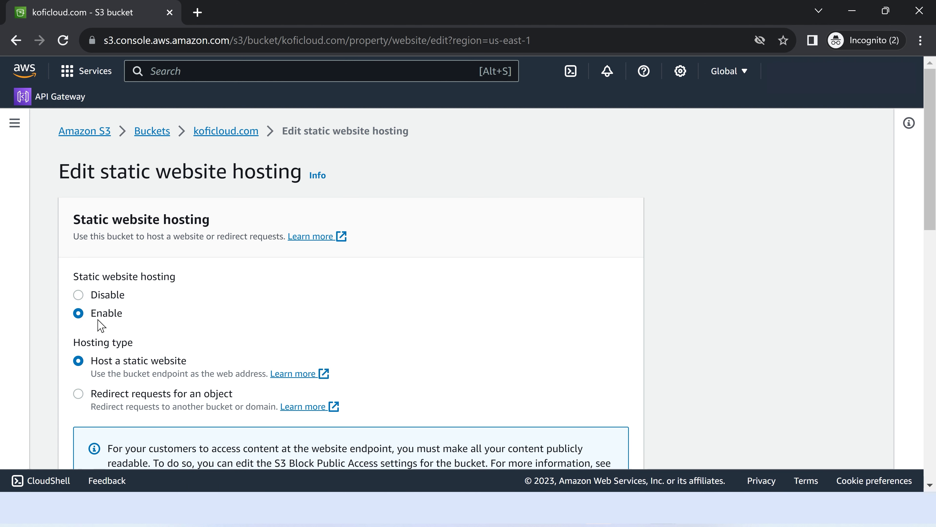
{"action": "scroll", "coordinate": [397, 329], "scroll_direction": "down", "scroll_amount": 5}
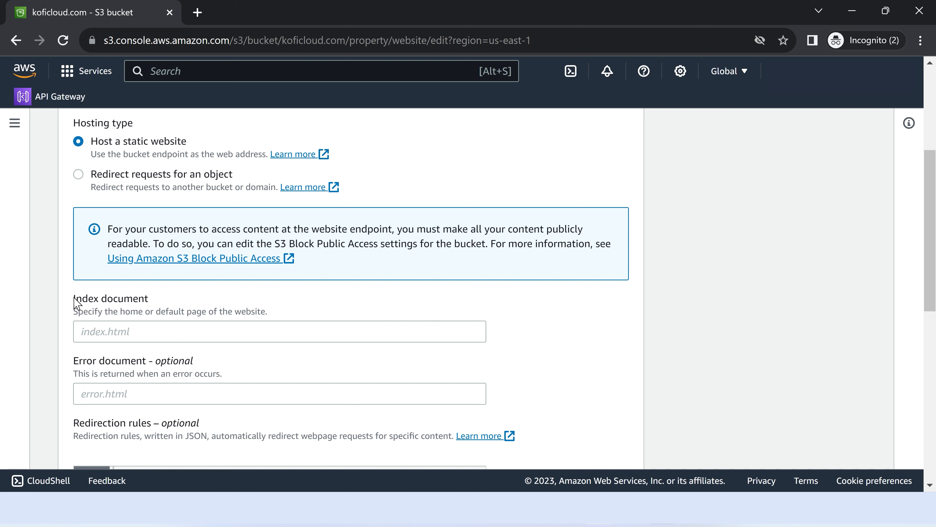
{"action": "left_click", "coordinate": [83, 333]}
{"action": "type", "text": "index.html"}
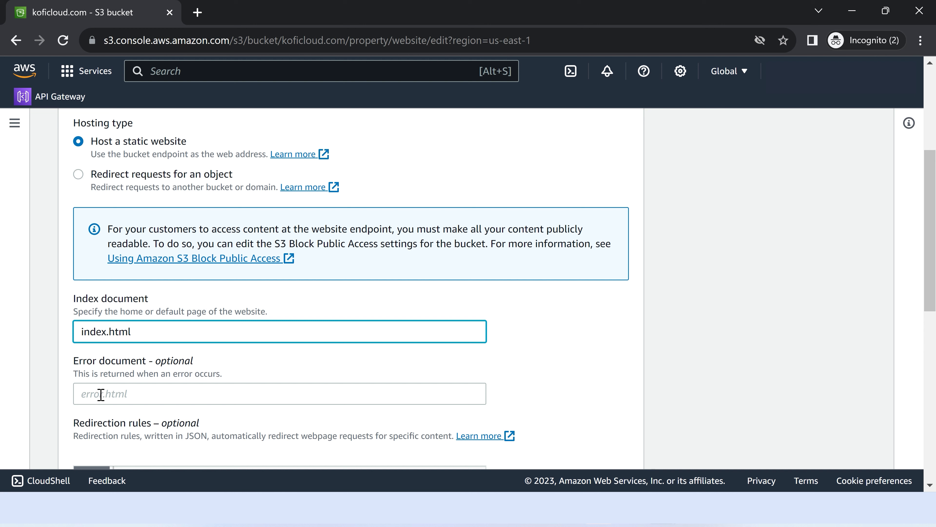
{"action": "scroll", "coordinate": [101, 394], "scroll_direction": "down", "scroll_amount": 10}
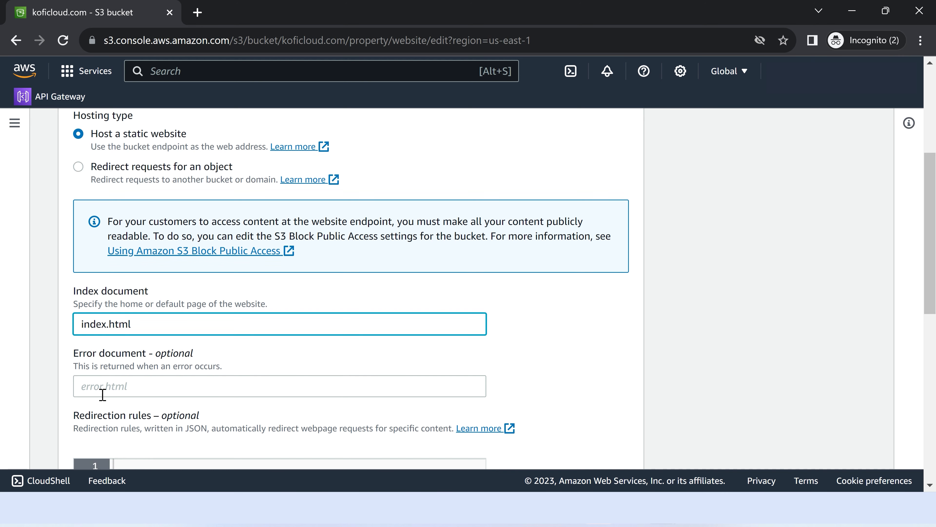
{"action": "scroll", "coordinate": [101, 365], "scroll_direction": "up", "scroll_amount": 10}
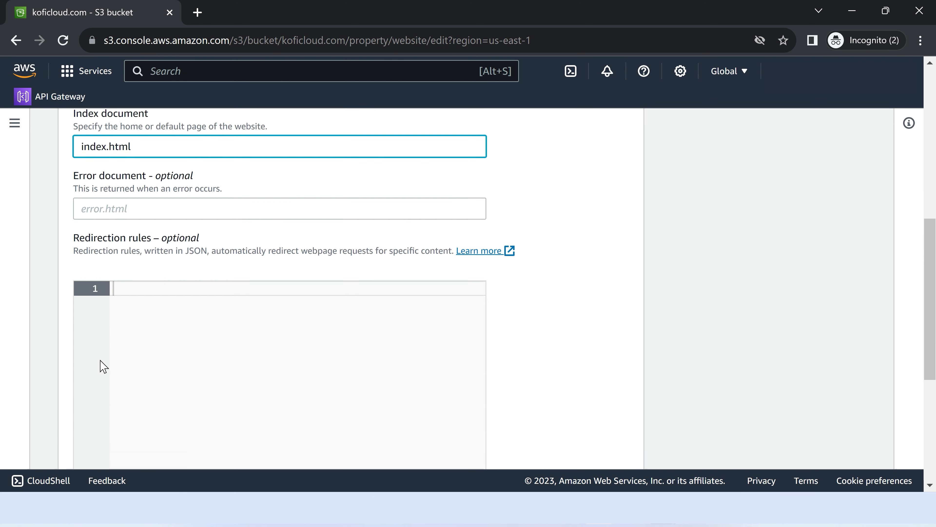
{"action": "scroll", "coordinate": [110, 255], "scroll_direction": "down", "scroll_amount": 1}
{"action": "scroll", "coordinate": [116, 265], "scroll_direction": "down", "scroll_amount": 5}
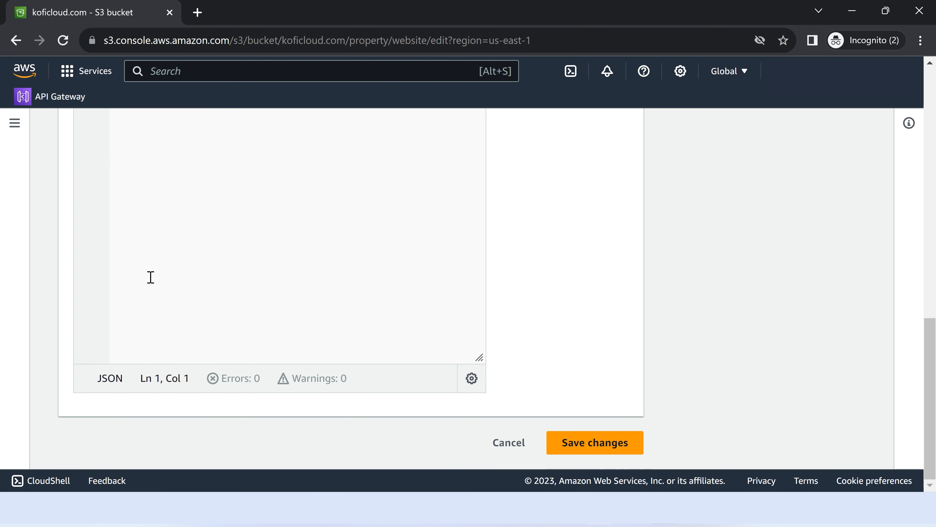
{"action": "left_click", "coordinate": [577, 445]}
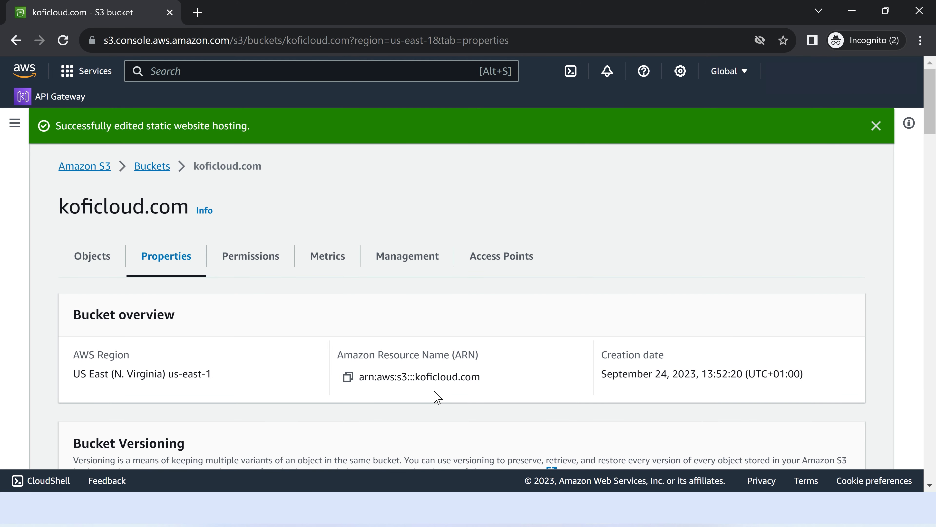
Step: Check the static website hosting settings and the bucket website endpoint in the bucket's properties
{"action": "scroll", "coordinate": [437, 398], "scroll_direction": "down", "scroll_amount": 15}
{"action": "scroll", "coordinate": [435, 398], "scroll_direction": "down", "scroll_amount": 15}
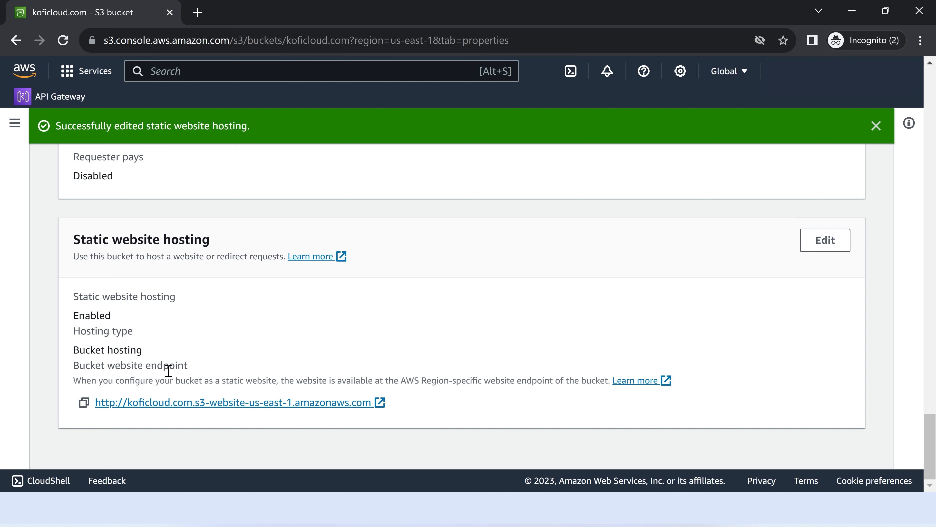
{"action": "scroll", "coordinate": [168, 371], "scroll_direction": "up", "scroll_amount": 10}
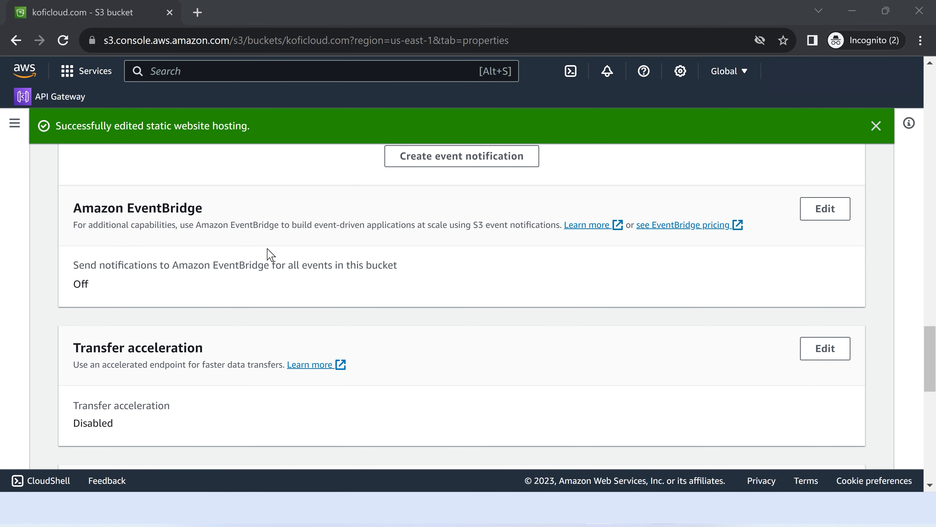
{"action": "scroll", "coordinate": [318, 284], "scroll_direction": "up", "scroll_amount": 3}
{"action": "scroll", "coordinate": [318, 284], "scroll_direction": "up", "scroll_amount": 15}
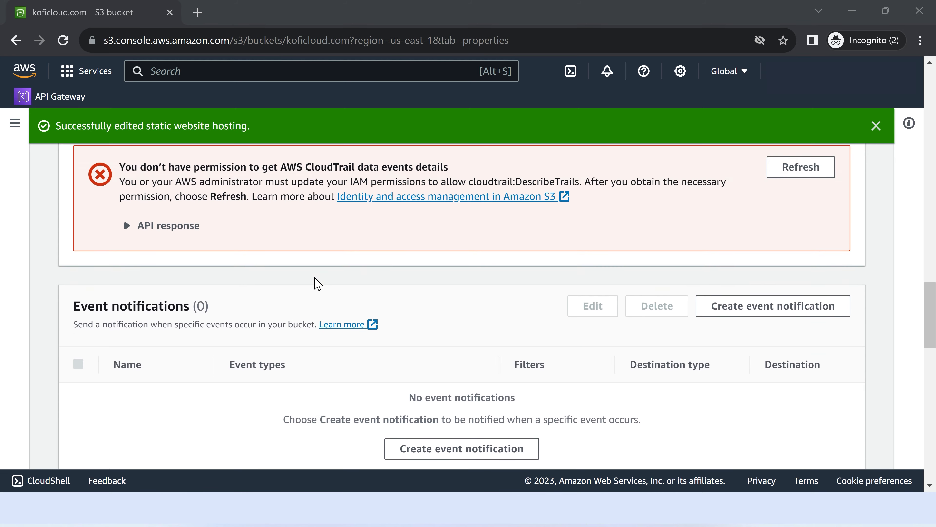
{"action": "scroll", "coordinate": [318, 284], "scroll_direction": "up", "scroll_amount": 10}
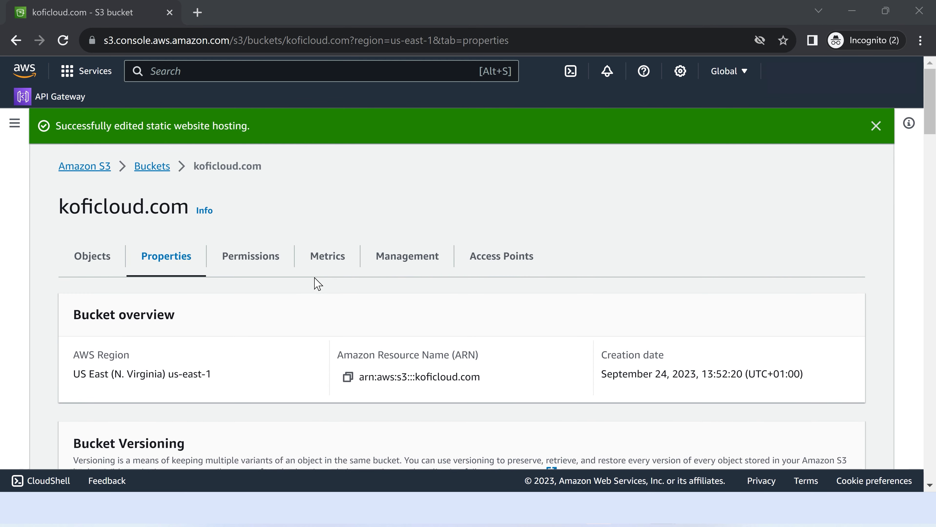
Step: Open the koficloud.com bucket's policy for editing from its permissions
{"action": "left_click", "coordinate": [248, 265]}
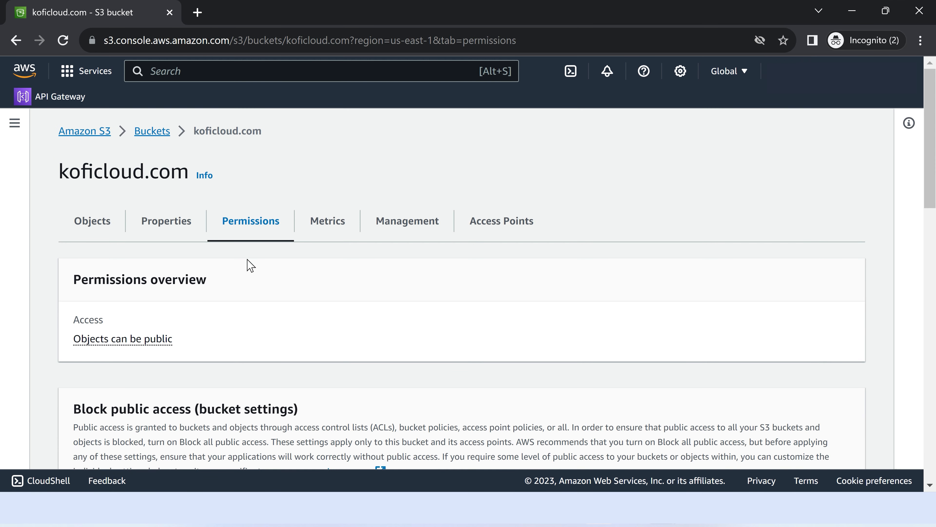
{"action": "scroll", "coordinate": [273, 311], "scroll_direction": "down", "scroll_amount": 5}
{"action": "scroll", "coordinate": [272, 303], "scroll_direction": "down", "scroll_amount": 2}
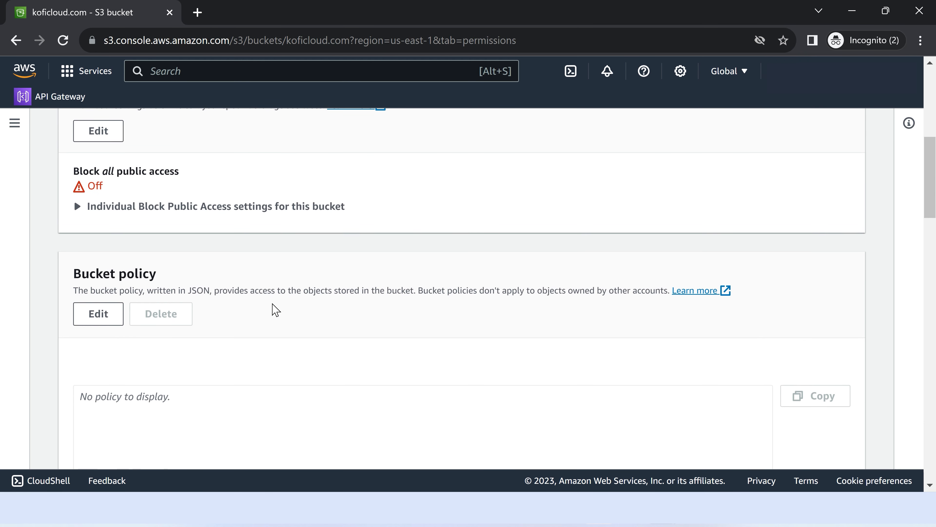
{"action": "left_click_drag", "start_coordinate": [81, 273], "coordinate": [176, 274]}
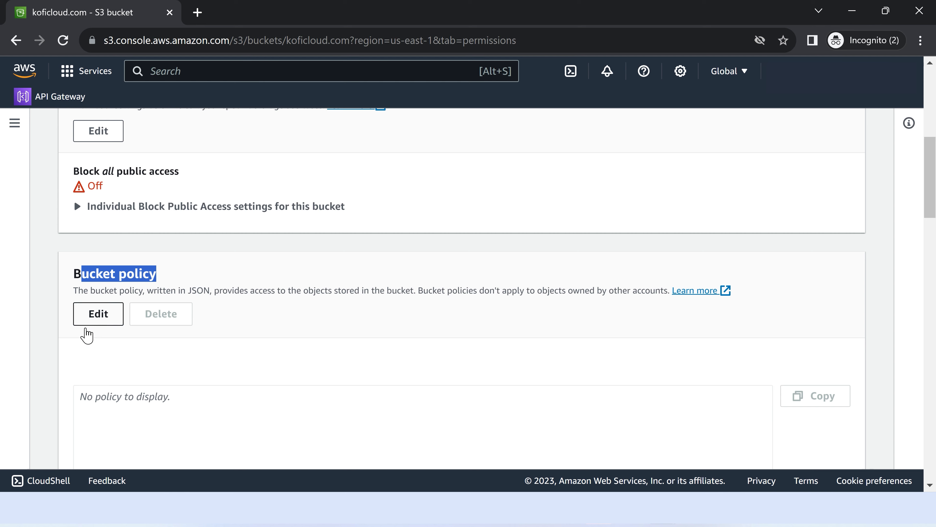
{"action": "left_click", "coordinate": [97, 314]}
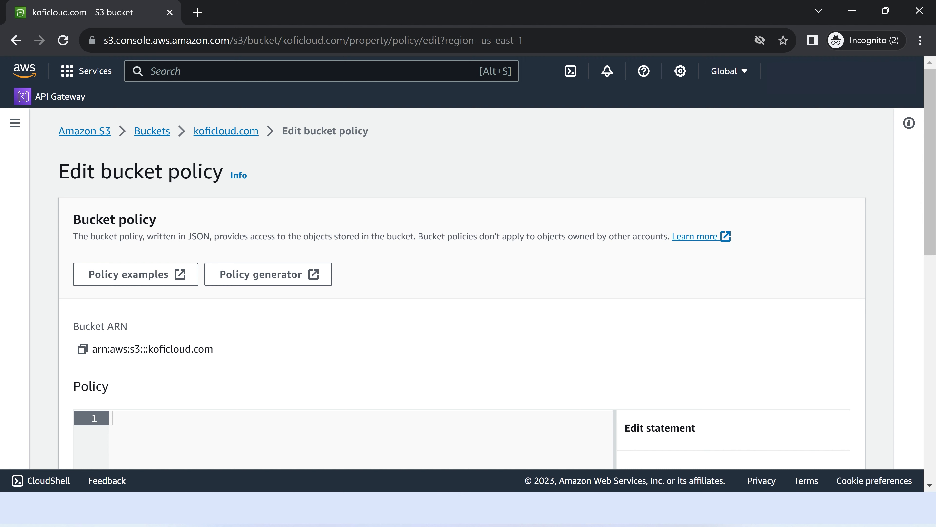
Step: Paste the copied PublicReadGetObject policy, which allows s3:GetObject for all principals, into the empty bucket policy
{"action": "key", "text": "alt+Tab"}
{"action": "scroll", "coordinate": [251, 333], "scroll_direction": "down", "scroll_amount": 3}
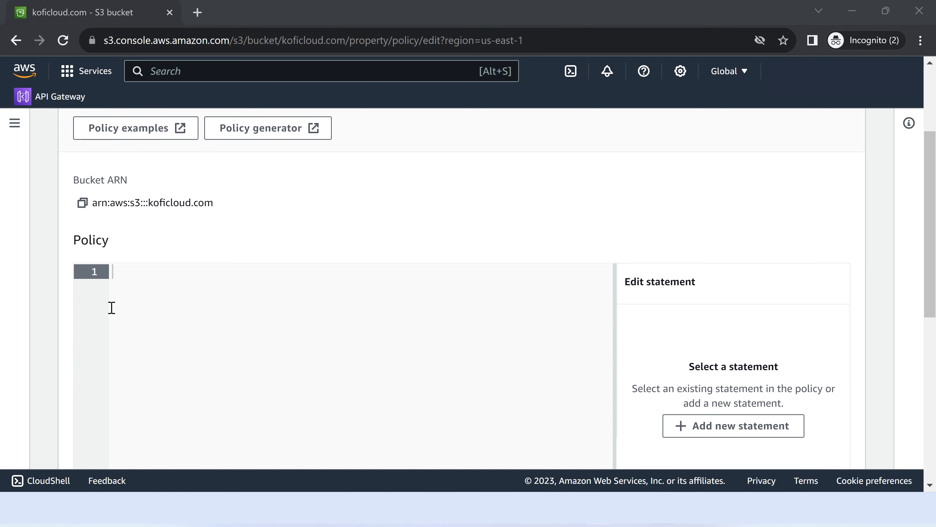
{"action": "left_click", "coordinate": [131, 299]}
{"action": "right_click", "coordinate": [140, 289]}
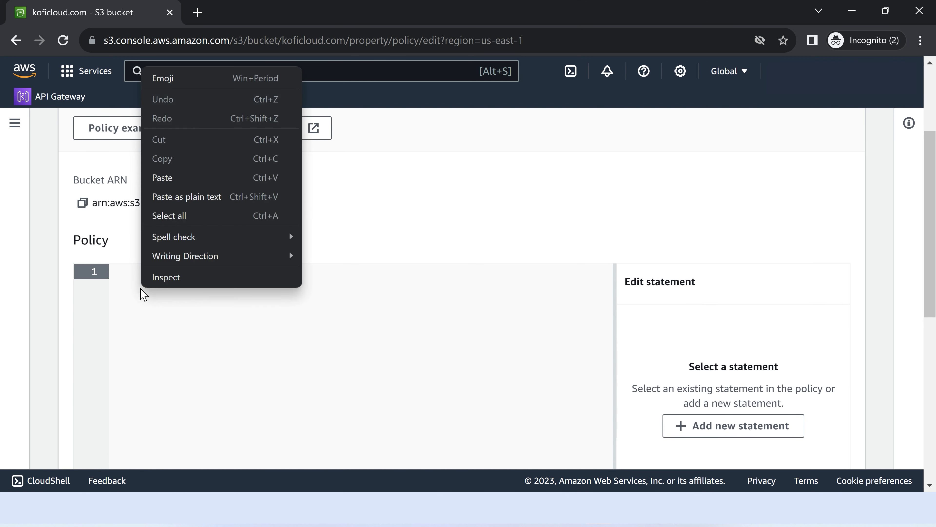
{"action": "left_click", "coordinate": [163, 178]}
{"action": "scroll", "coordinate": [310, 351], "scroll_direction": "down", "scroll_amount": 2}
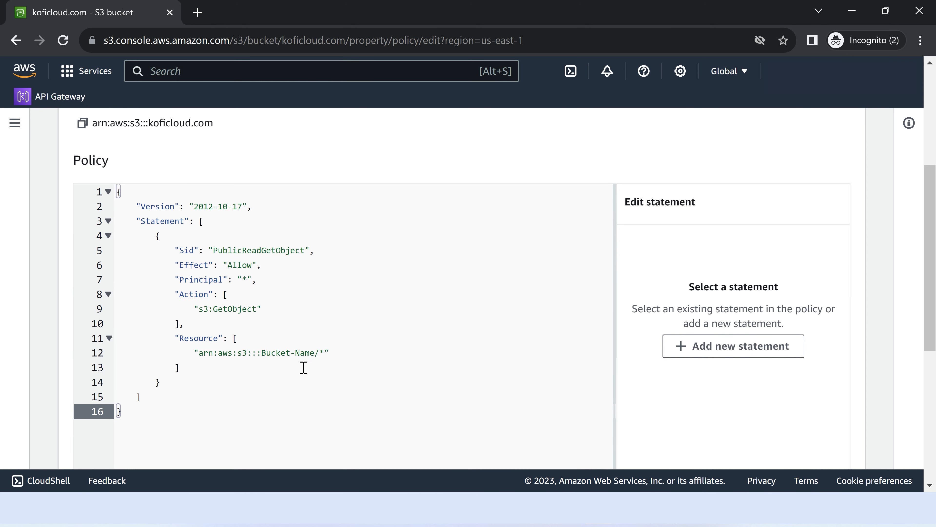
Step: Replace the Bucket-Name placeholder in the policy's resource ARN with koficloud.com and save the bucket policy
{"action": "left_click", "coordinate": [316, 352]}
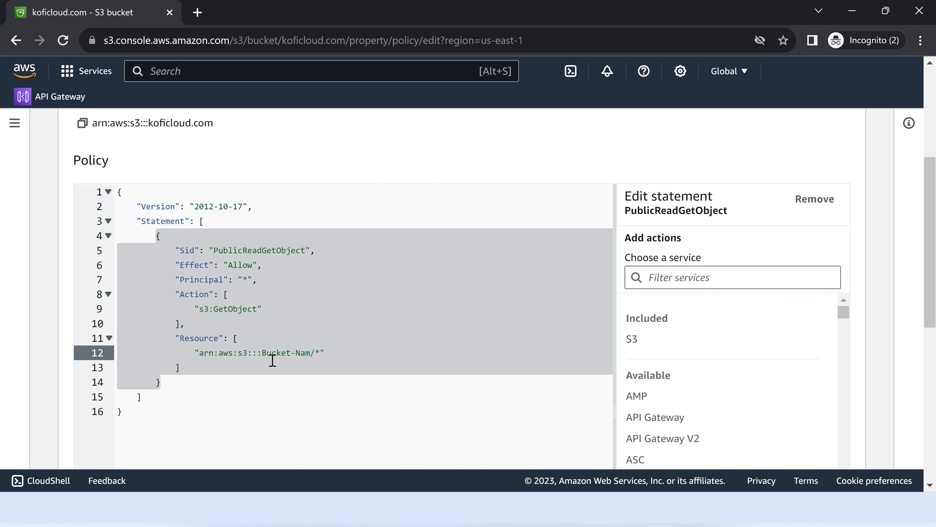
{"action": "key", "text": "BackSpace"}
{"action": "key", "text": "BackSpace"}
{"action": "key", "text": "BackSpace"}
{"action": "key", "text": "BackSpace"}
{"action": "key", "text": "BackSpace"}
{"action": "key", "text": "BackSpace"}
{"action": "key", "text": "BackSpace"}
{"action": "key", "text": "BackSpace"}
{"action": "key", "text": "BackSpace"}
{"action": "type", "text": "koficloud.com"}
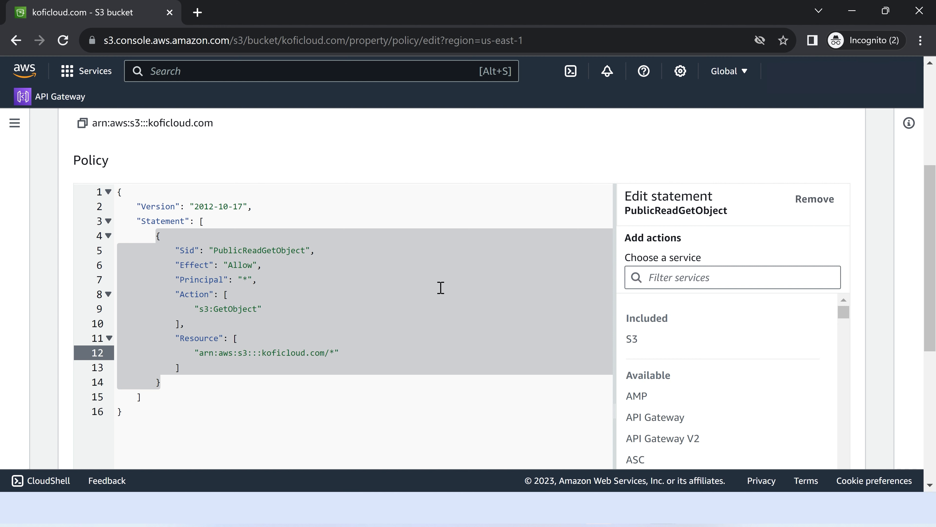
{"action": "scroll", "coordinate": [441, 288], "scroll_direction": "down", "scroll_amount": 8}
{"action": "scroll", "coordinate": [443, 293], "scroll_direction": "down", "scroll_amount": 1}
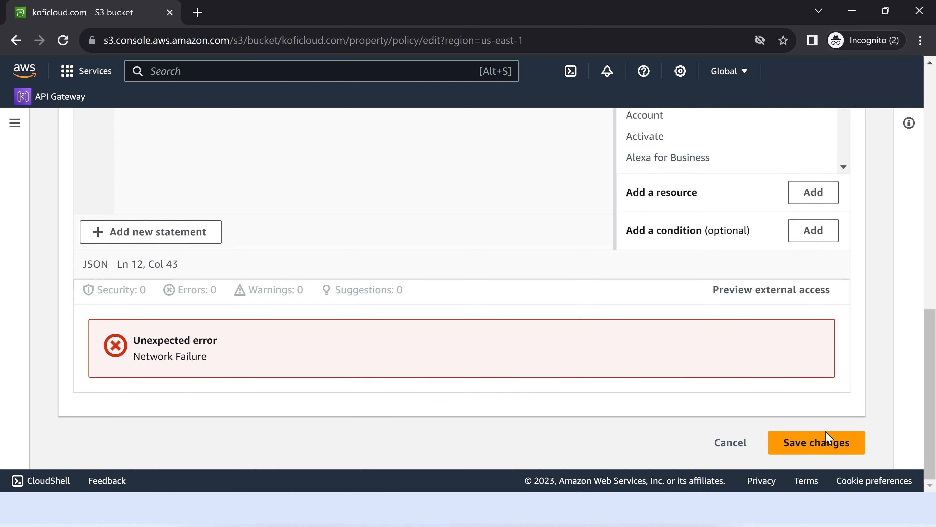
{"action": "left_click", "coordinate": [798, 442]}
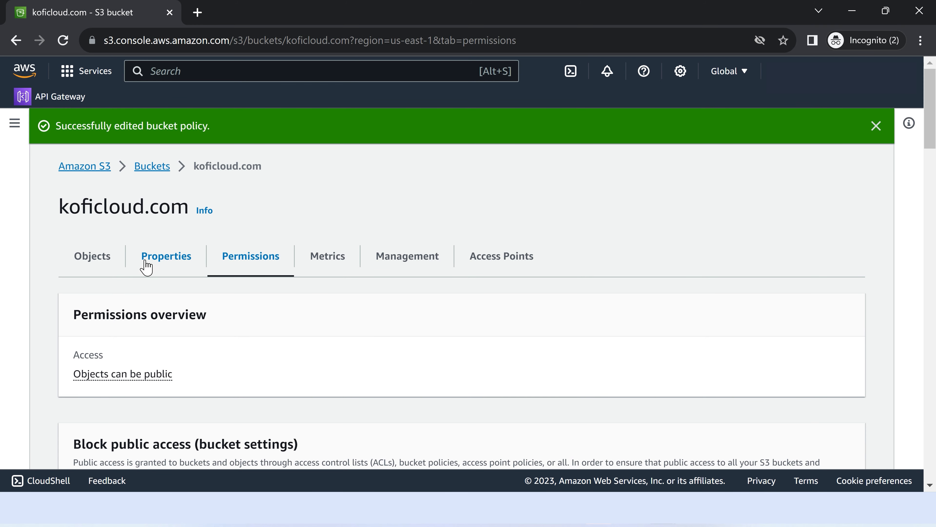
Step: Open the bucket website endpoint from the static website hosting properties and look through the hosted home page
{"action": "left_click", "coordinate": [163, 260]}
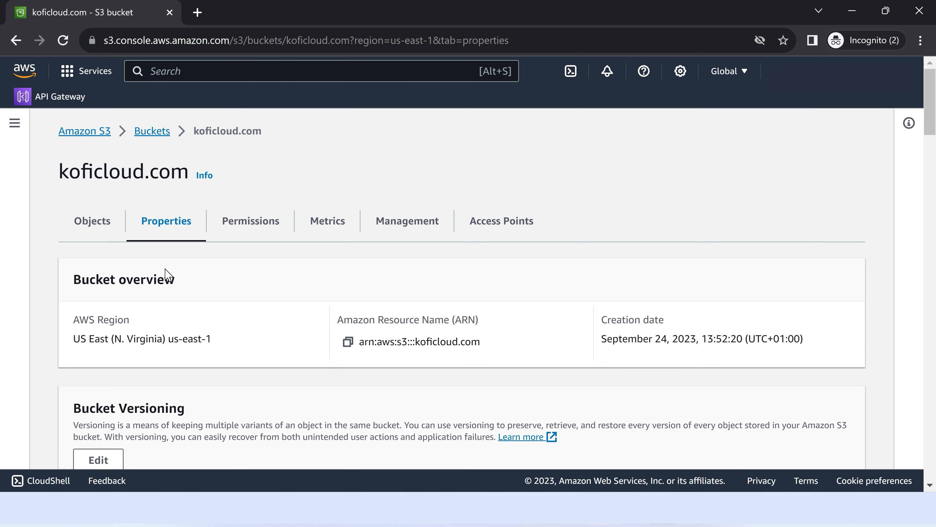
{"action": "scroll", "coordinate": [261, 291], "scroll_direction": "down", "scroll_amount": 15}
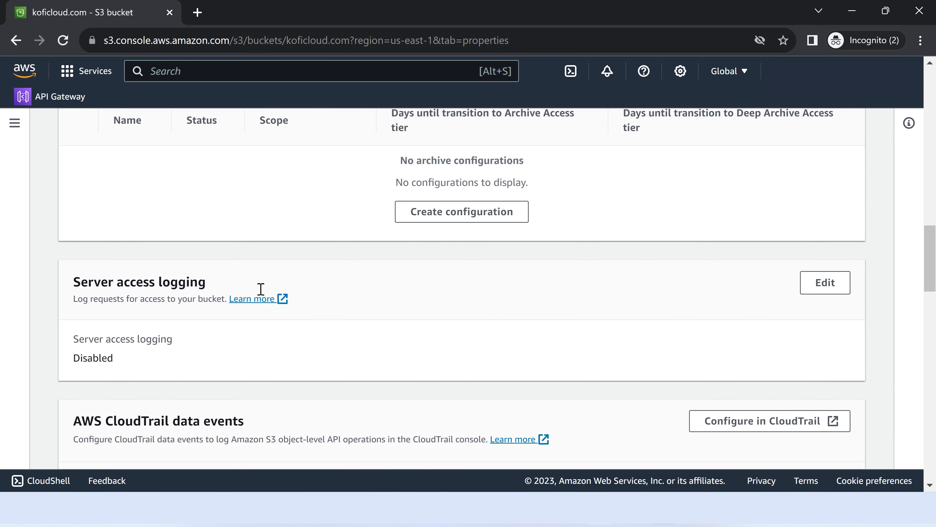
{"action": "scroll", "coordinate": [261, 289], "scroll_direction": "down", "scroll_amount": 15}
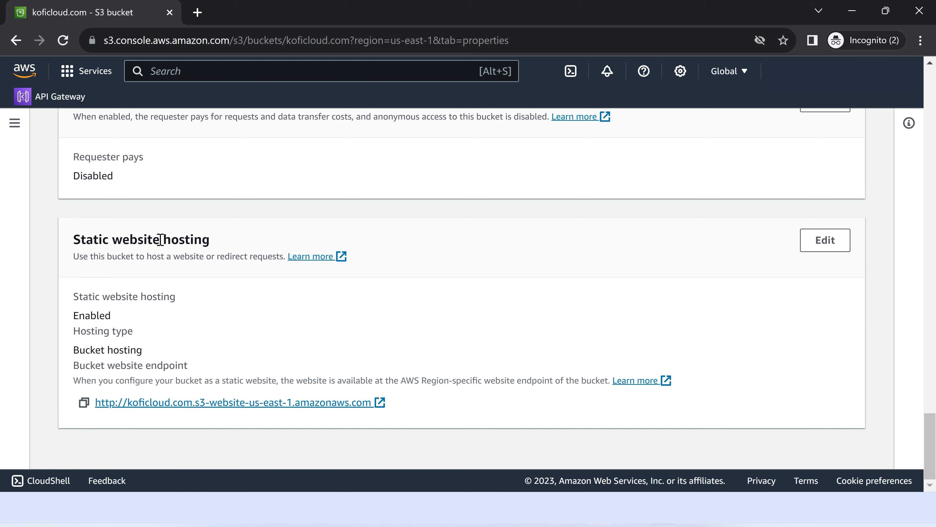
{"action": "left_click", "coordinate": [379, 403]}
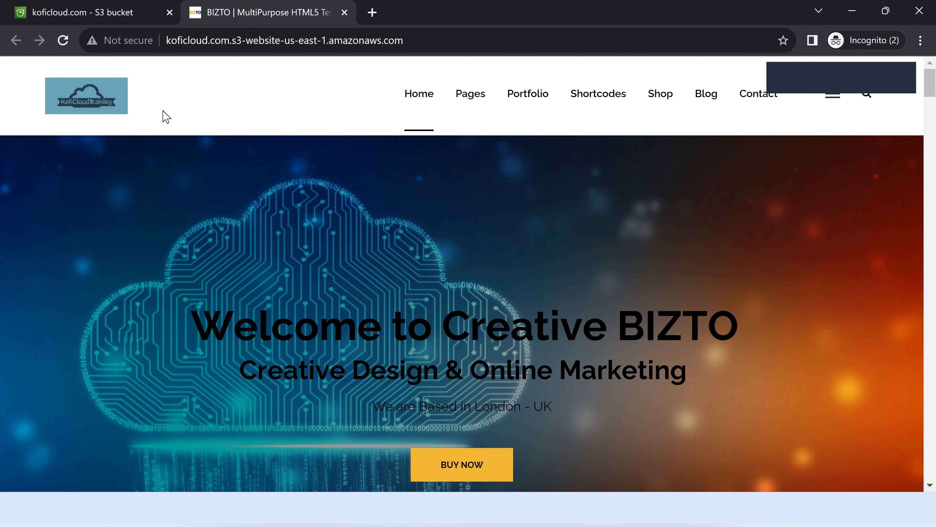
{"action": "scroll", "coordinate": [178, 247], "scroll_direction": "down", "scroll_amount": 10}
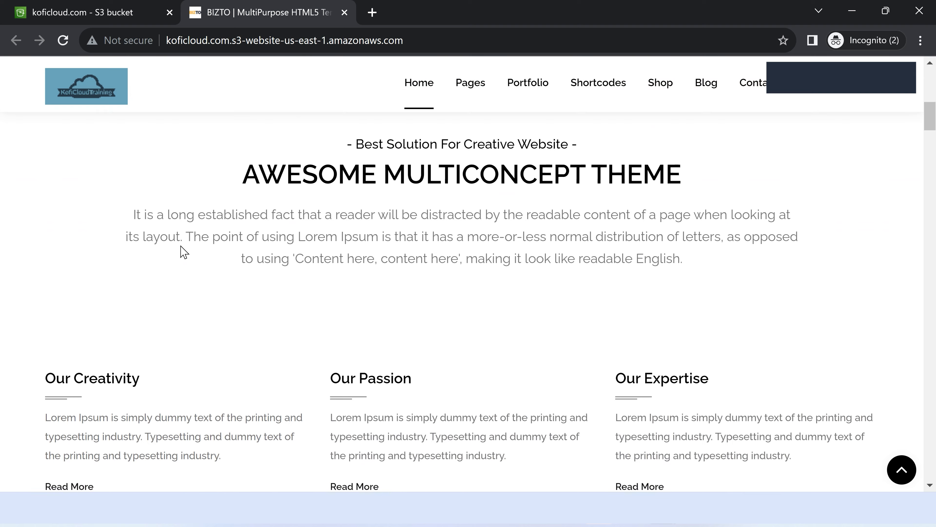
{"action": "scroll", "coordinate": [183, 252], "scroll_direction": "down", "scroll_amount": 5}
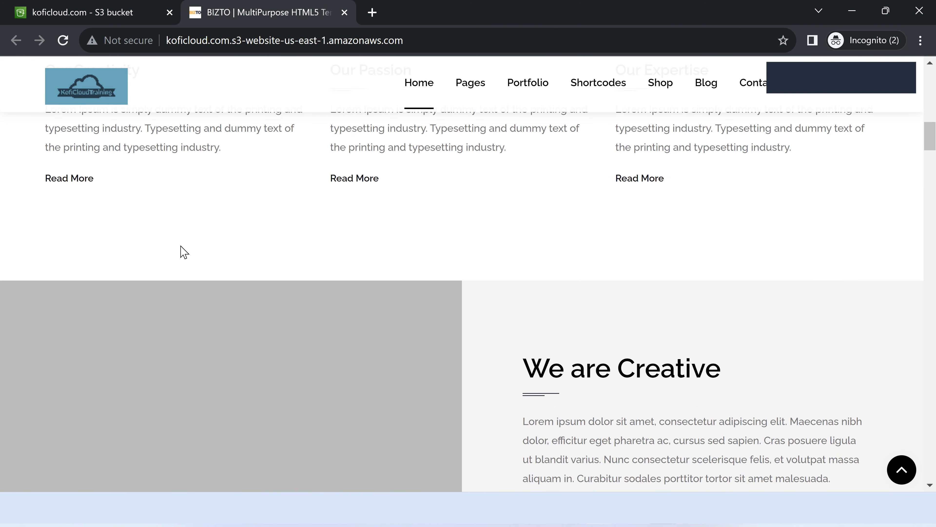
{"action": "scroll", "coordinate": [184, 253], "scroll_direction": "up", "scroll_amount": 15}
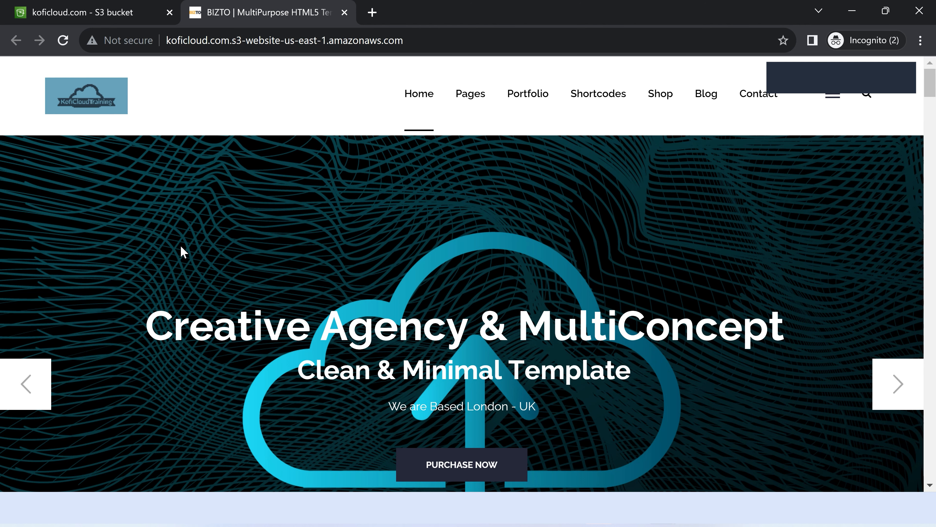
Step: Return to the AWS console, search for cloudfront, open the CloudFront service and start creating a distribution
{"action": "left_click", "coordinate": [103, 15]}
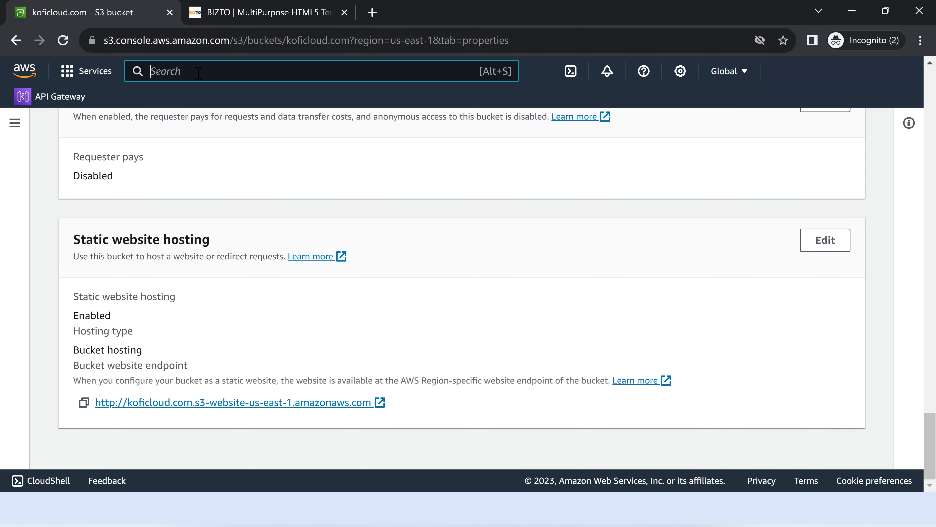
{"action": "type", "text": "cl"}
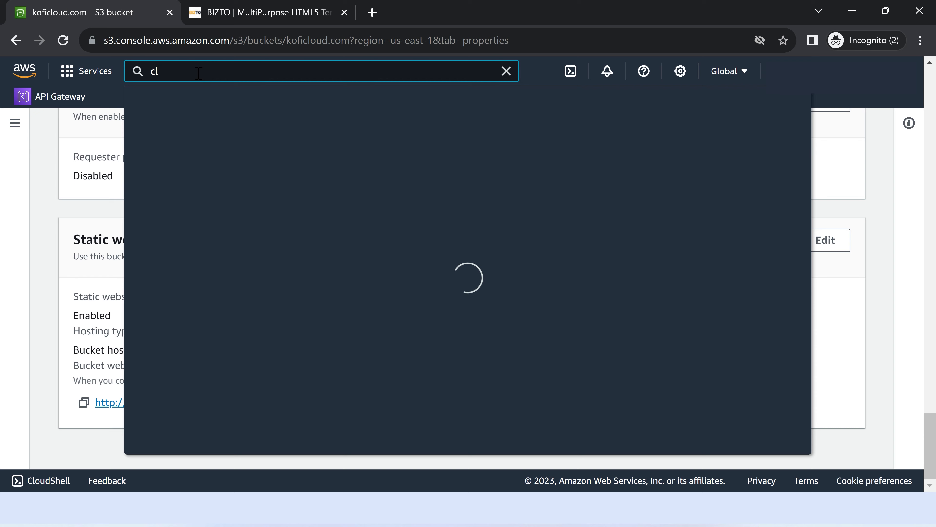
{"action": "type", "text": "oudf"}
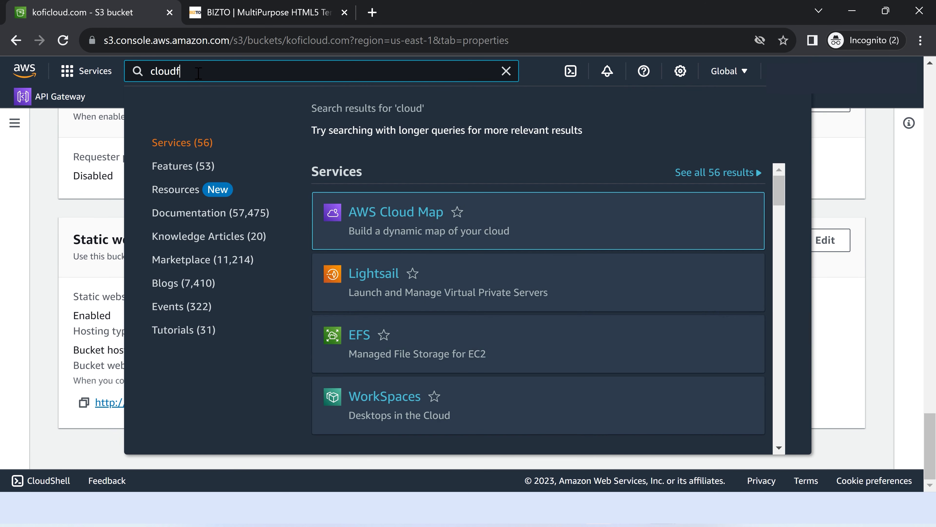
{"action": "type", "text": "ront"}
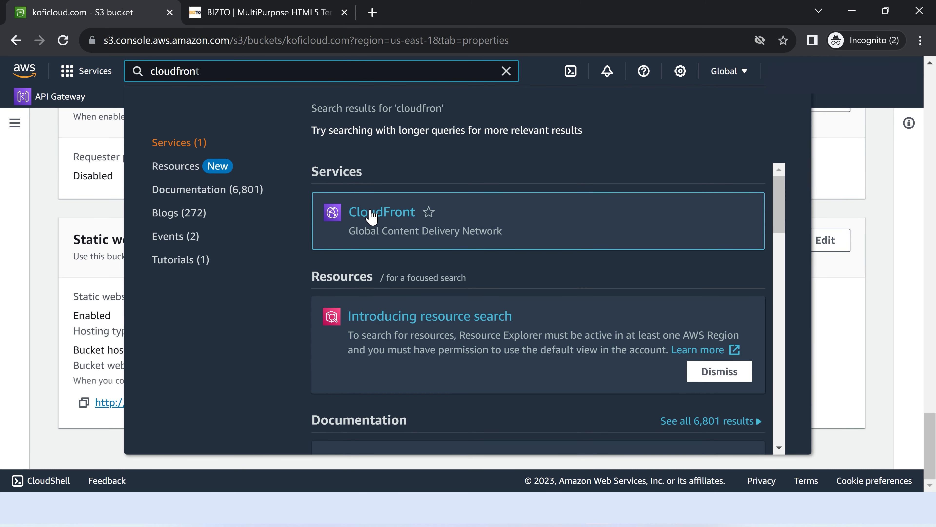
{"action": "left_click", "coordinate": [386, 218]}
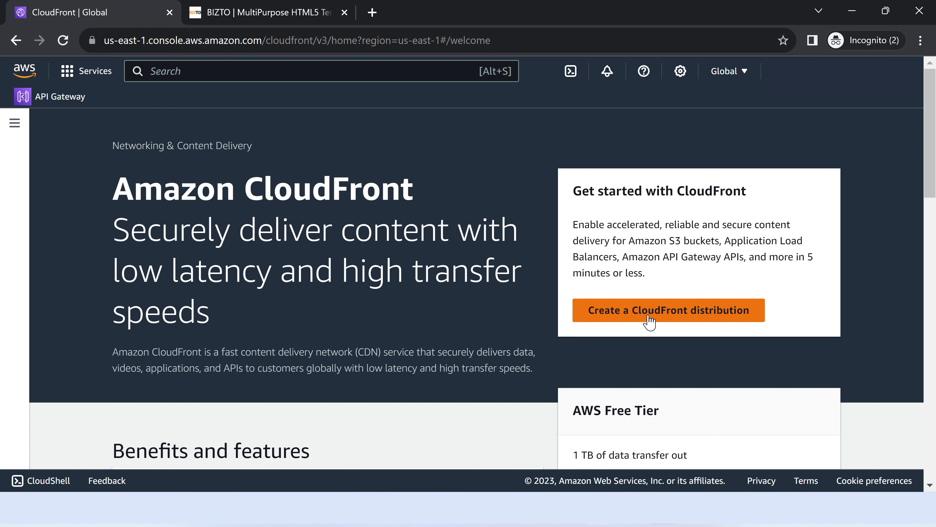
{"action": "left_click", "coordinate": [680, 312]}
{"action": "scroll", "coordinate": [479, 268], "scroll_direction": "down", "scroll_amount": 2}
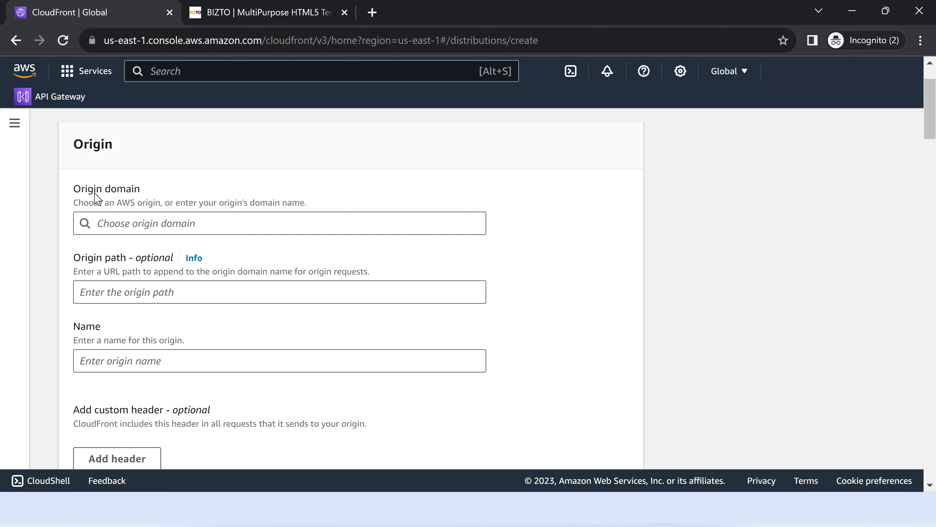
Step: Copy the hosted website's full address from its browser page and return to the CloudFront distribution form
{"action": "left_click", "coordinate": [239, 13]}
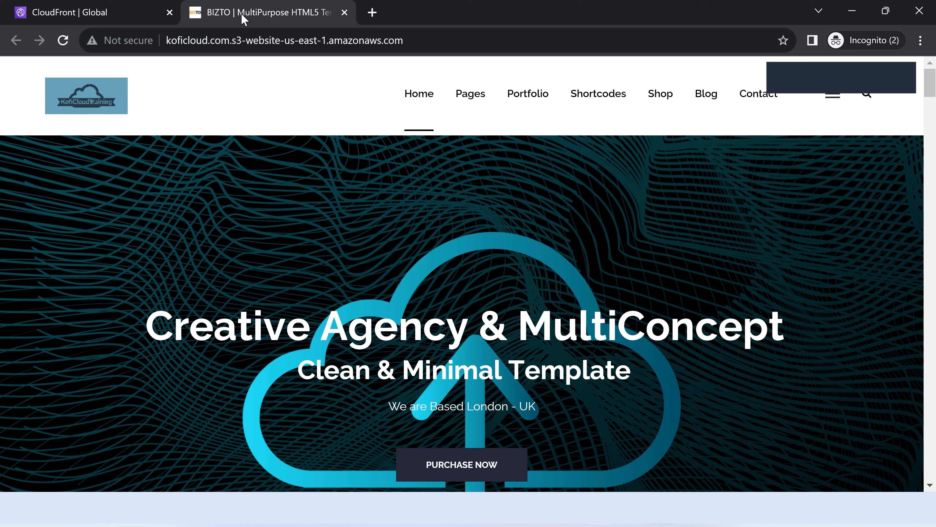
{"action": "left_click_drag", "start_coordinate": [420, 43], "coordinate": [163, 39]}
{"action": "key", "text": "ctrl+c"}
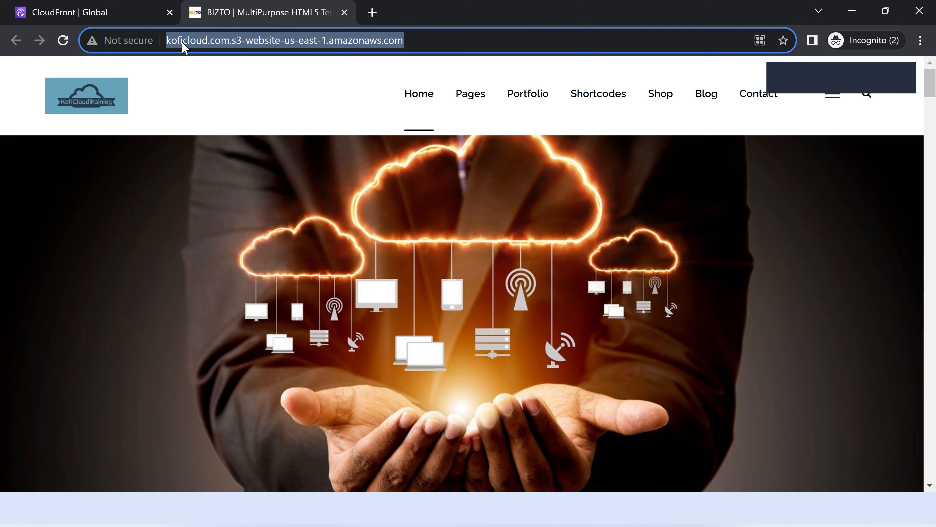
{"action": "right_click", "coordinate": [183, 42]}
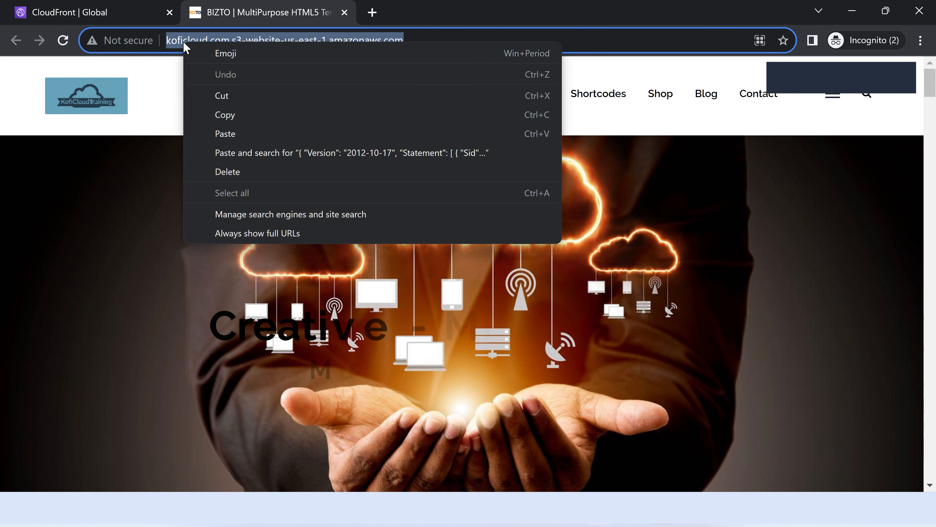
{"action": "left_click", "coordinate": [222, 115]}
{"action": "left_click", "coordinate": [99, 15]}
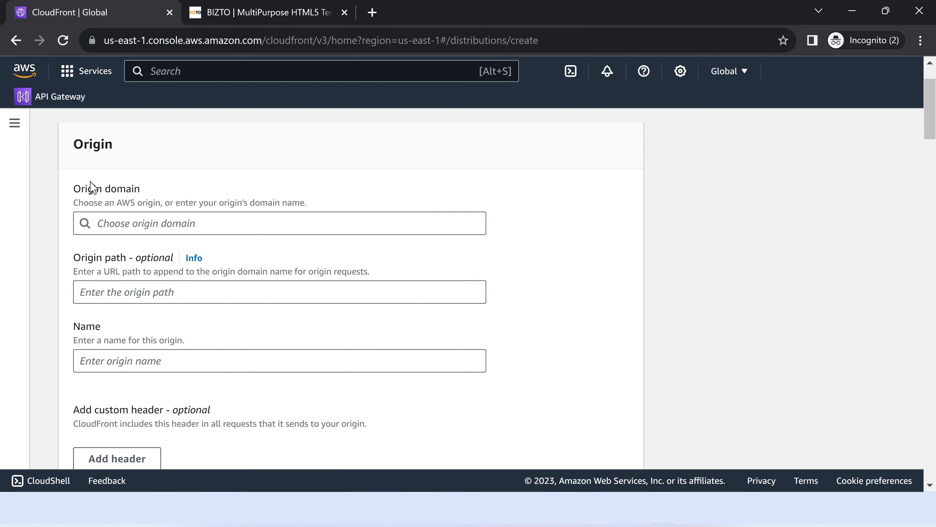
Step: Set the distribution's origin domain to the copied website endpoint koficloud.com.s3-website-us-east-1.amazonaws.com
{"action": "left_click", "coordinate": [133, 224]}
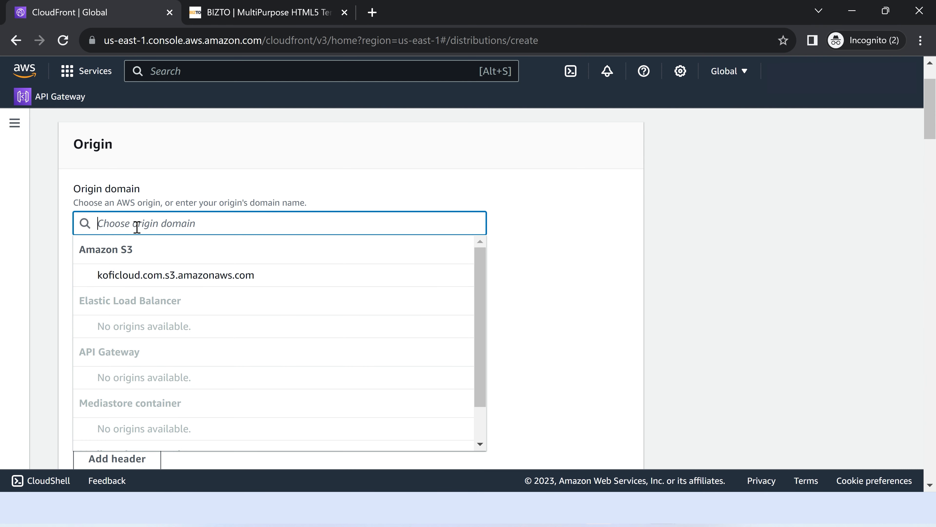
{"action": "right_click", "coordinate": [138, 223]}
{"action": "left_click", "coordinate": [159, 334]}
{"action": "left_click", "coordinate": [570, 238]}
Step: Review the origin's protocol, port, path, name and Origin Shield settings
{"action": "scroll", "coordinate": [570, 238], "scroll_direction": "down", "scroll_amount": 2}
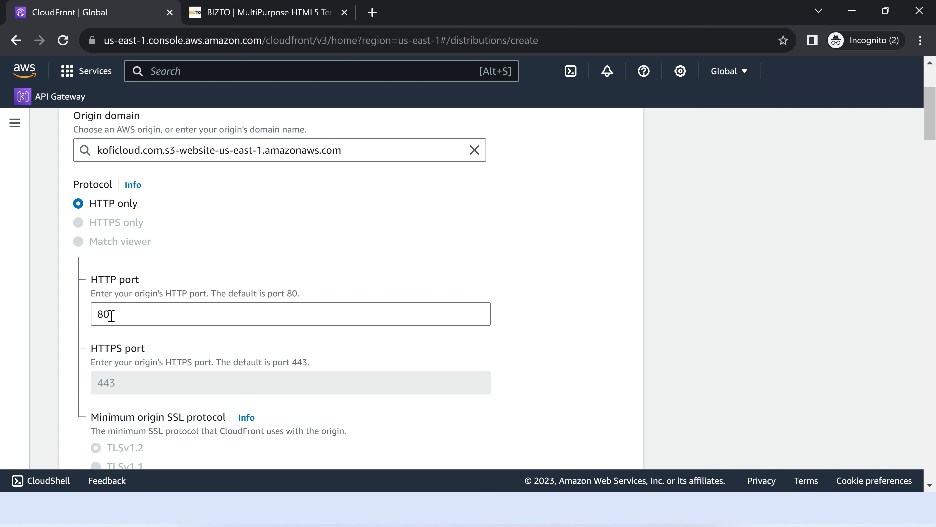
{"action": "scroll", "coordinate": [125, 314], "scroll_direction": "down", "scroll_amount": 6}
{"action": "scroll", "coordinate": [125, 314], "scroll_direction": "up", "scroll_amount": 5}
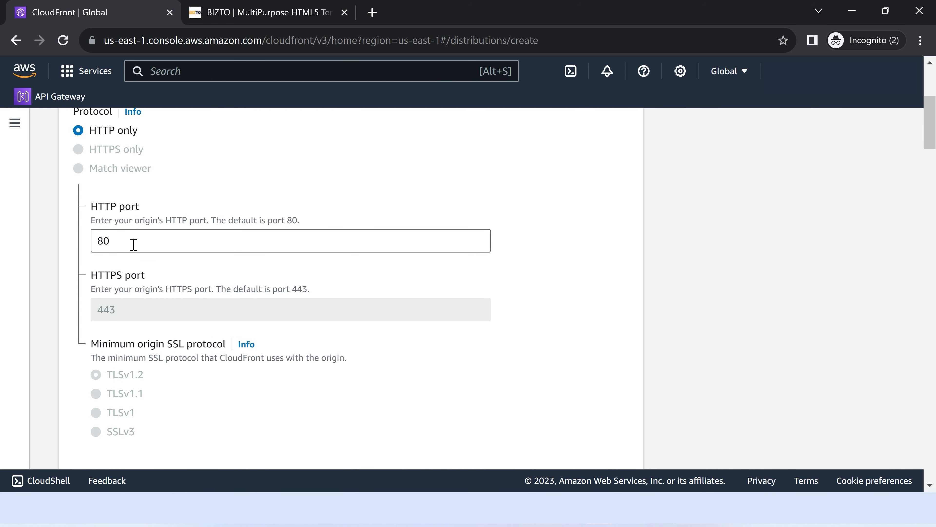
{"action": "scroll", "coordinate": [142, 268], "scroll_direction": "down", "scroll_amount": 5}
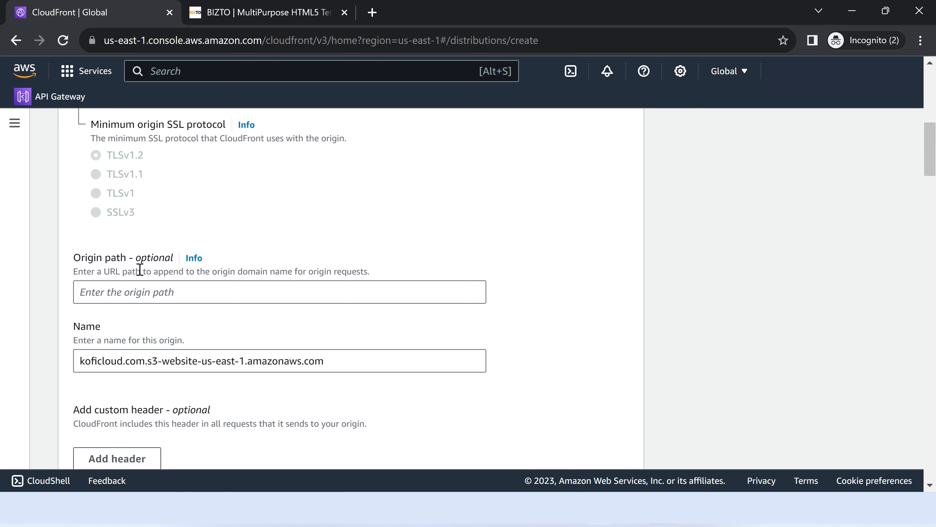
{"action": "scroll", "coordinate": [139, 270], "scroll_direction": "down", "scroll_amount": 8}
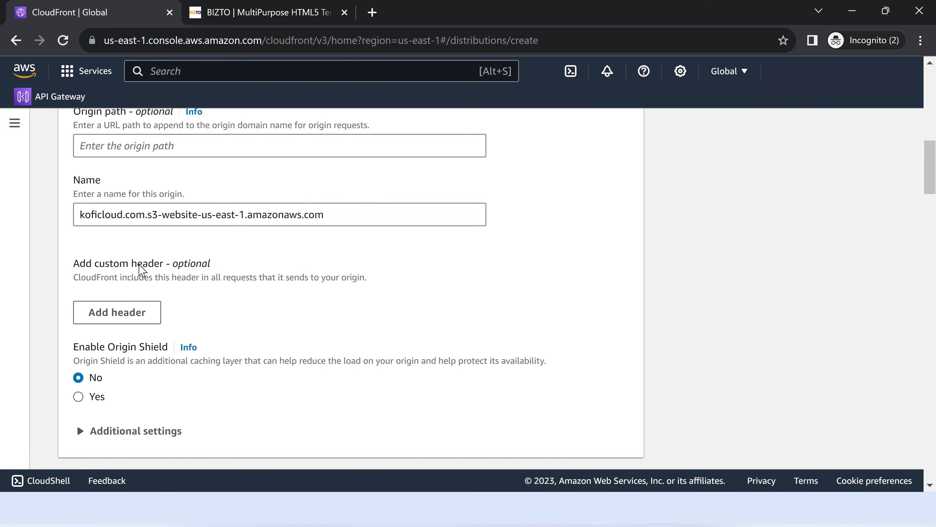